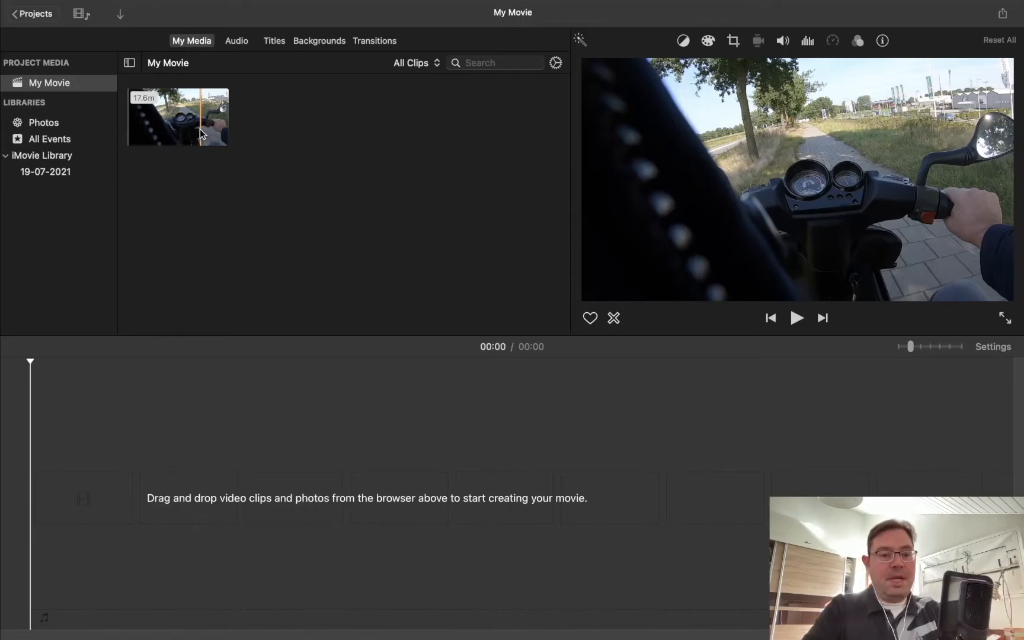
Step: Add the scooter ride clip from the project media to the empty timeline and place the playhead at 07:05
left_click_drag(201, 134, 50, 480)
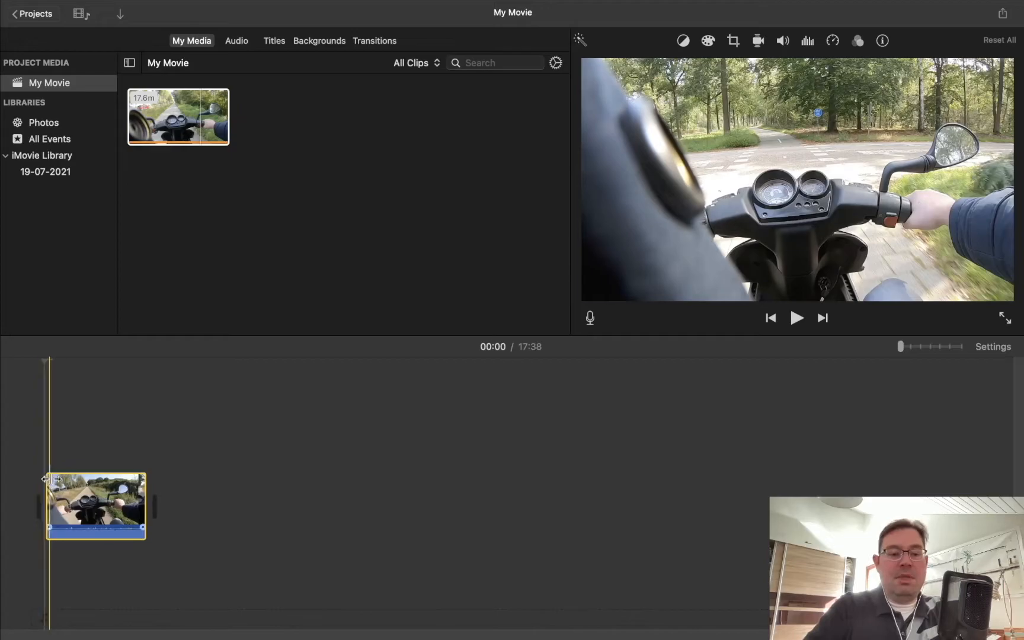
key("super+plus")
key("super+plus")
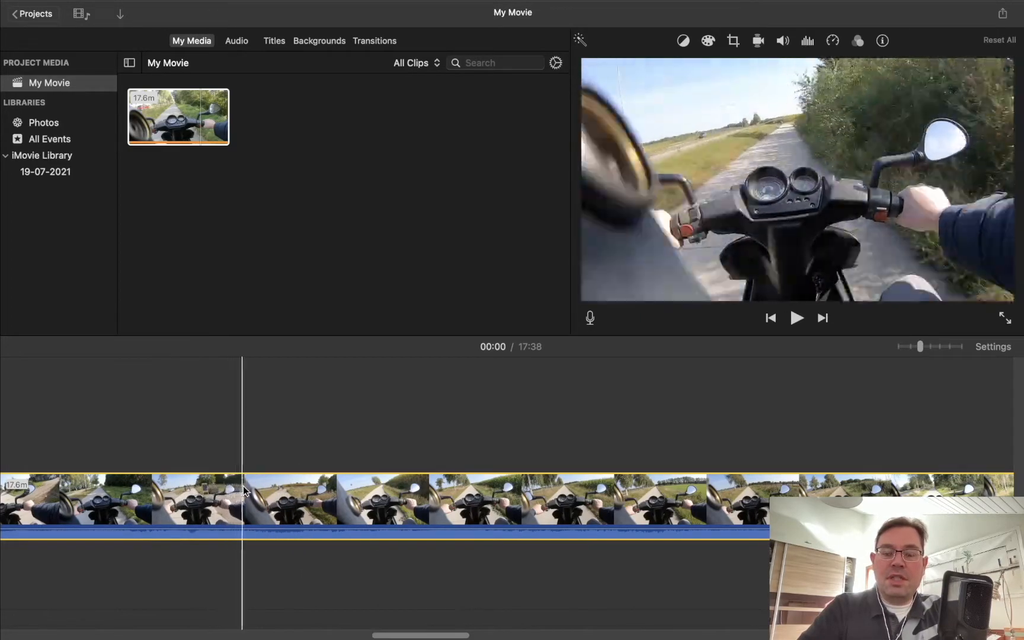
left_click(299, 427)
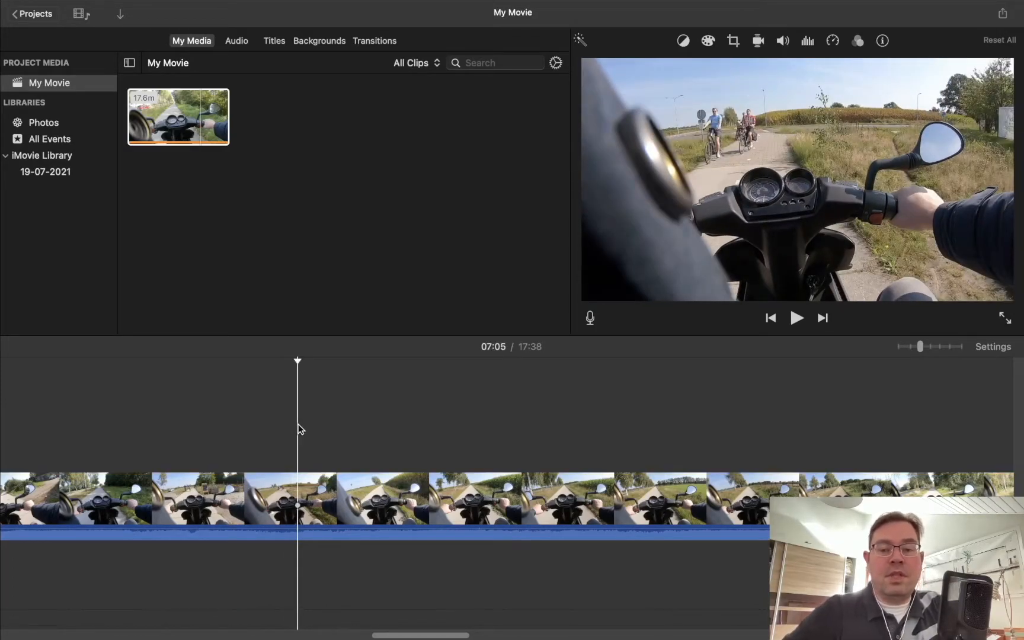
Step: Lower the timeline clip's own audio volume all the way to silence
scroll(299, 426, "left", 10)
scroll(299, 428, "left", 5)
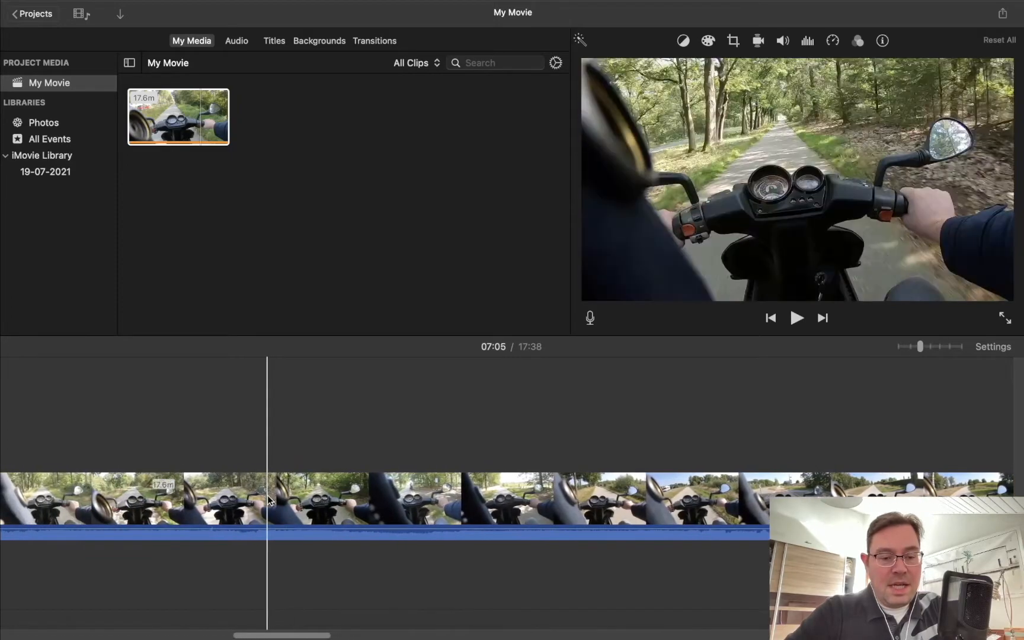
left_click(268, 533)
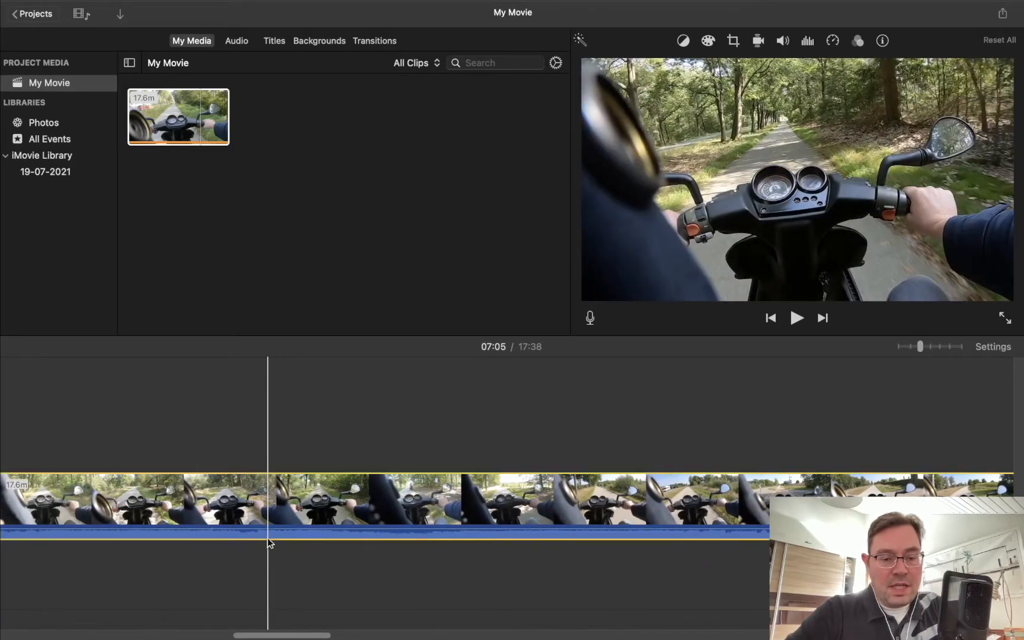
left_click_drag(271, 533, 272, 551)
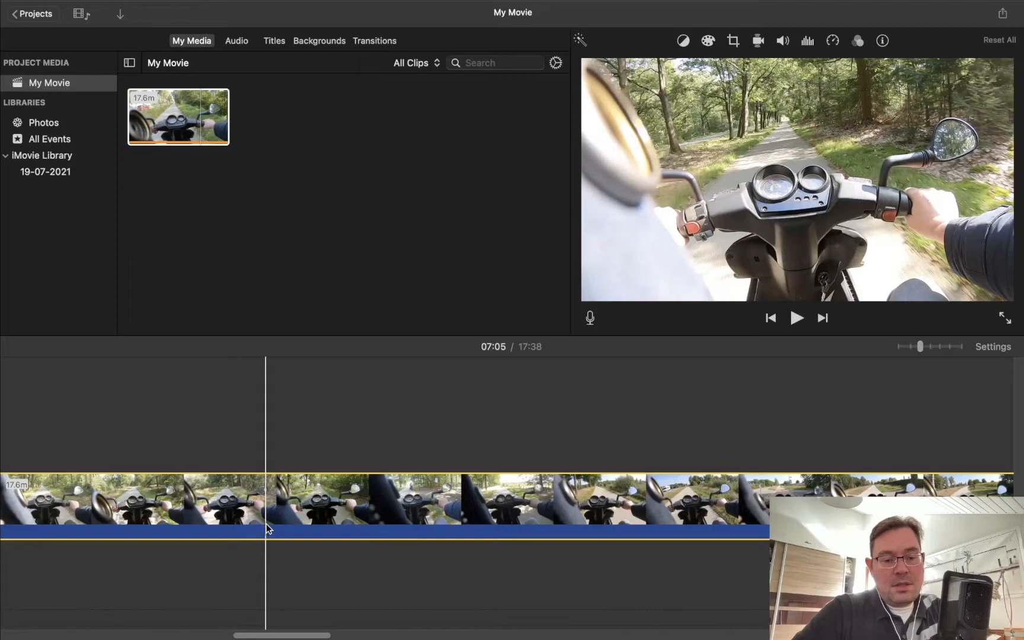
Step: Detach the audio from the scooter clip into a separate track below the video
left_click(267, 528)
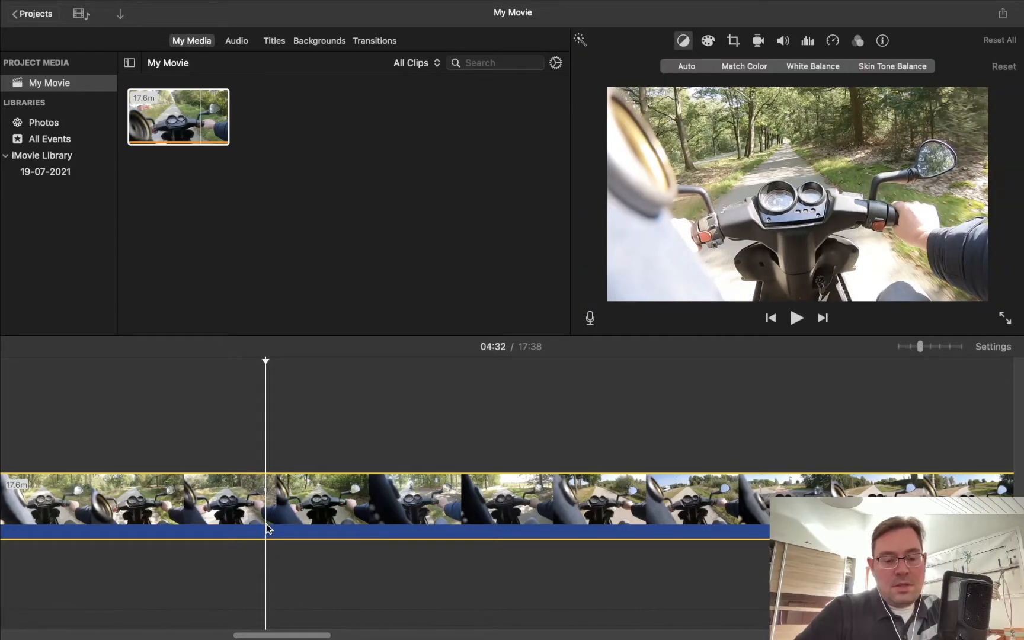
right_click(267, 528)
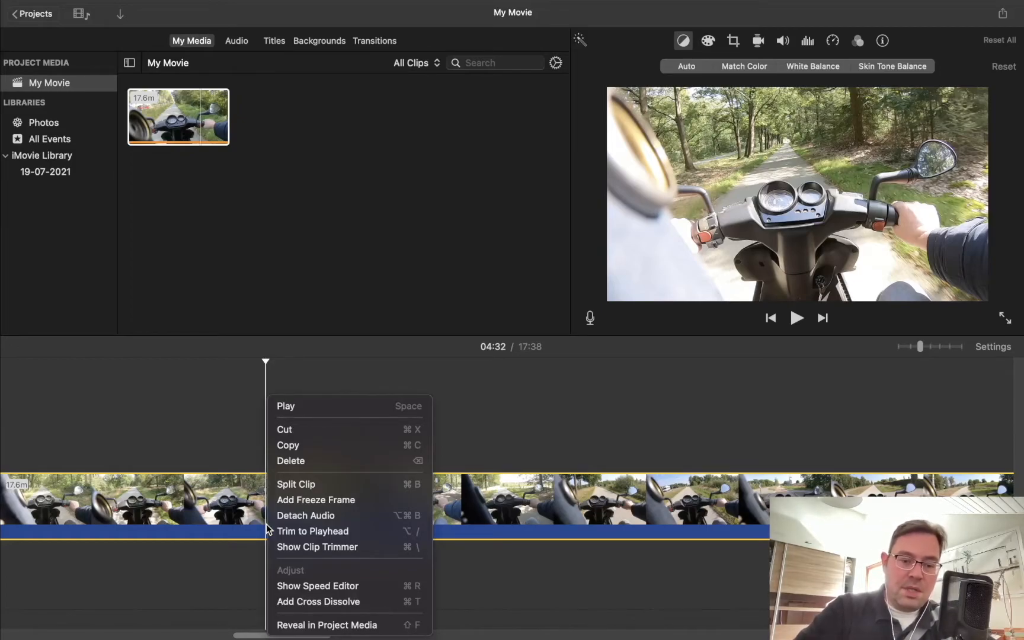
left_click(290, 515)
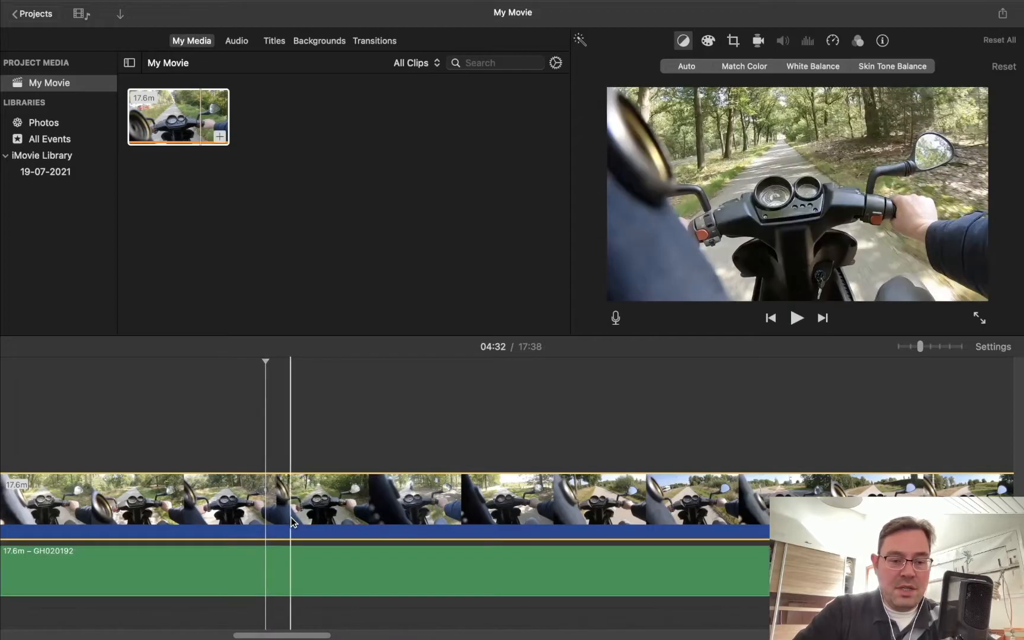
Step: Reveal the detached audio clip's source in the project media
left_click(236, 566)
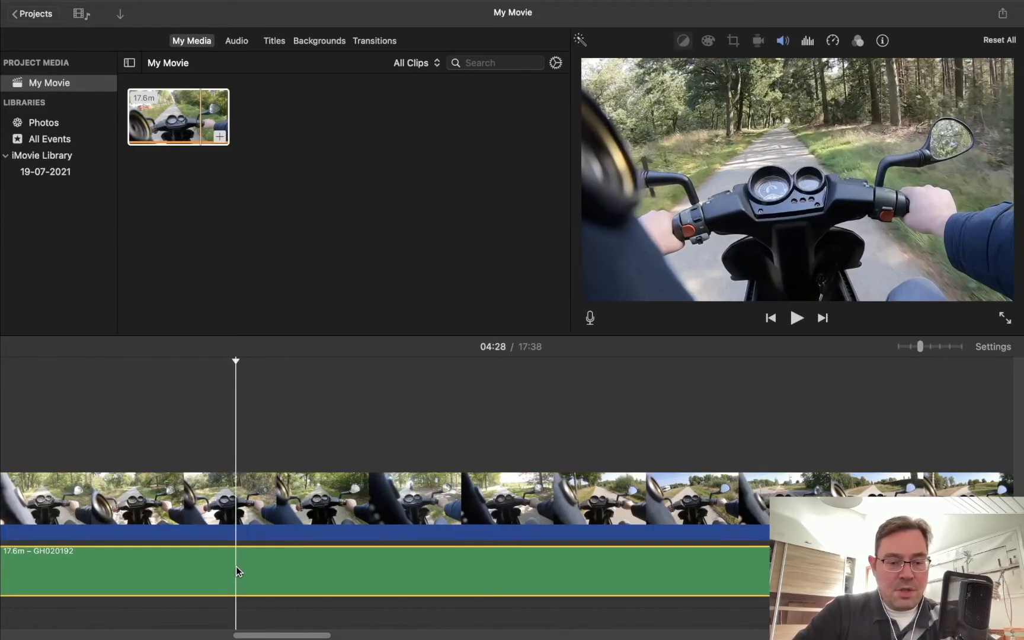
right_click(235, 565)
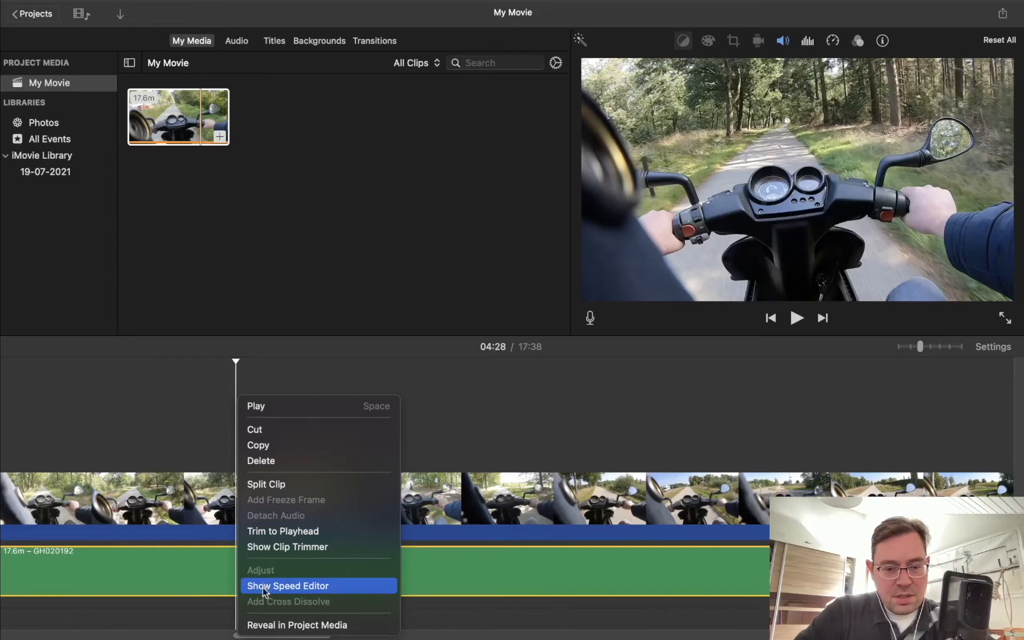
left_click(275, 625)
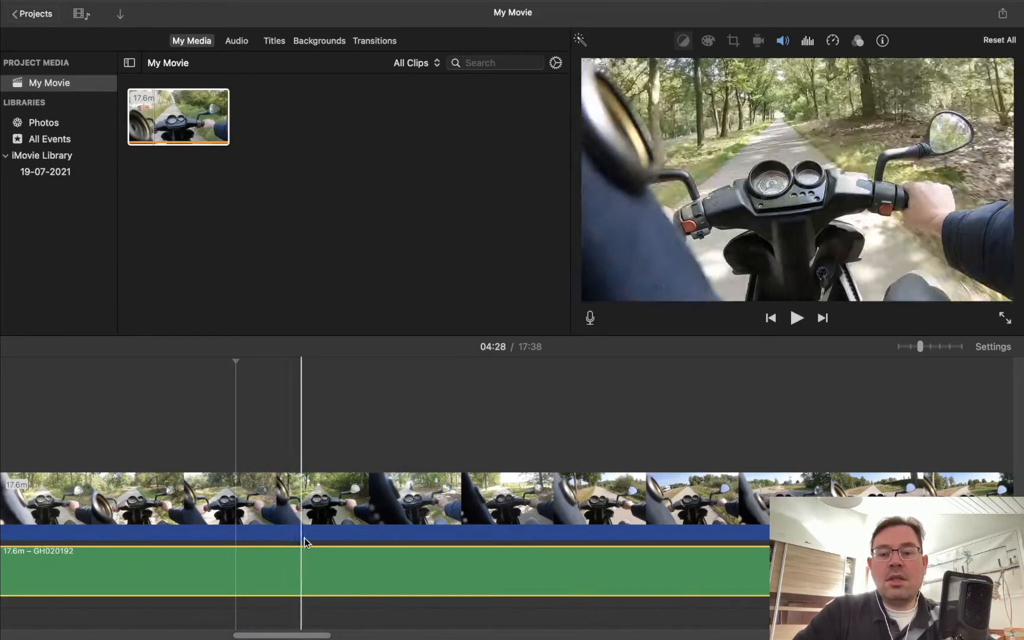
Step: Play a short stretch of the movie, stopping at 04:44, and select the video and detached audio clips in turn
key("space")
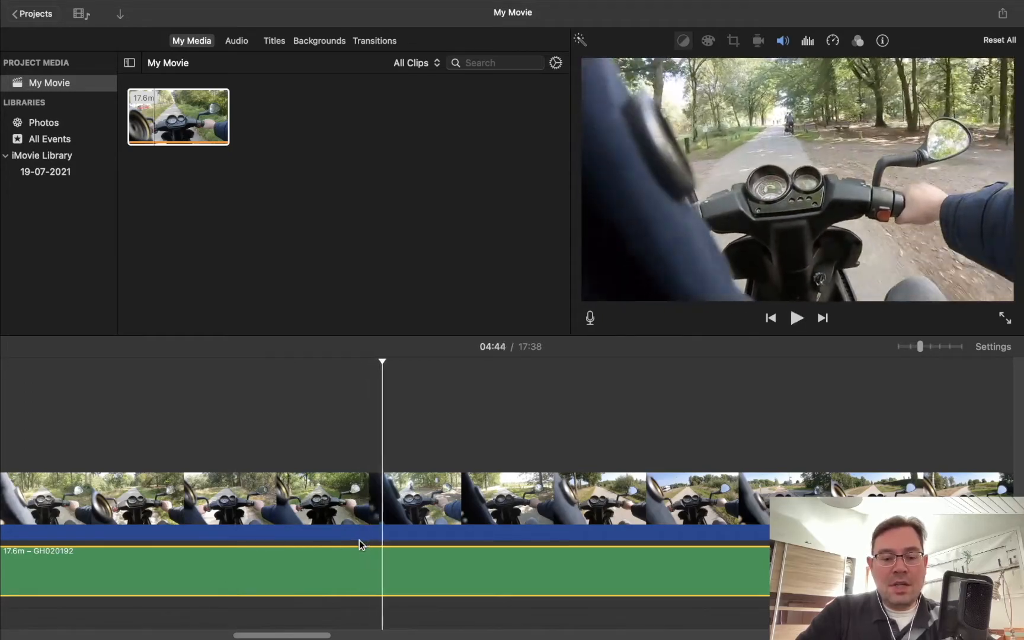
key("space")
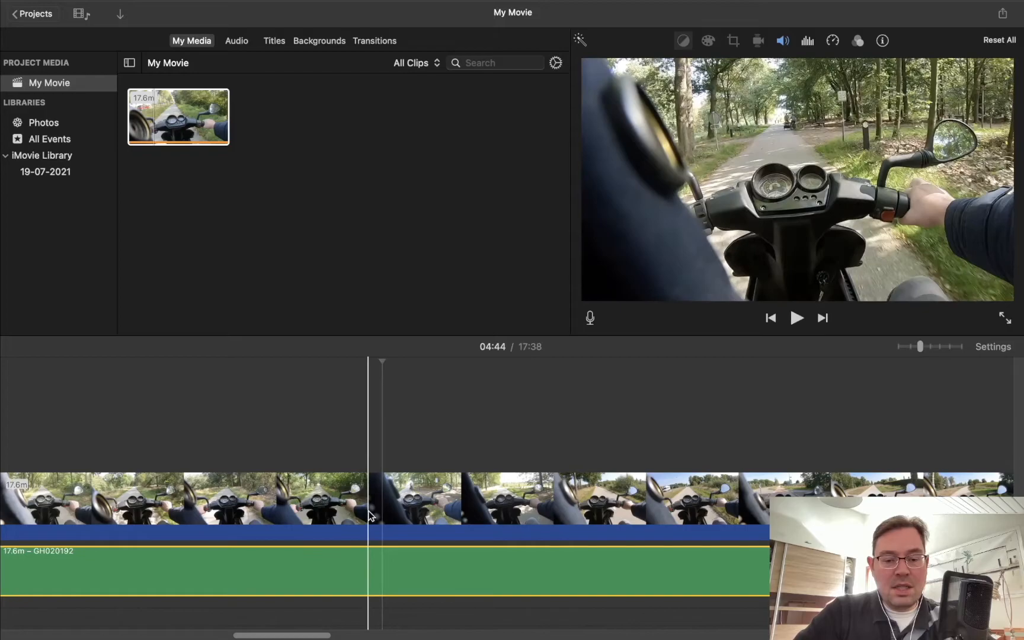
left_click(367, 538)
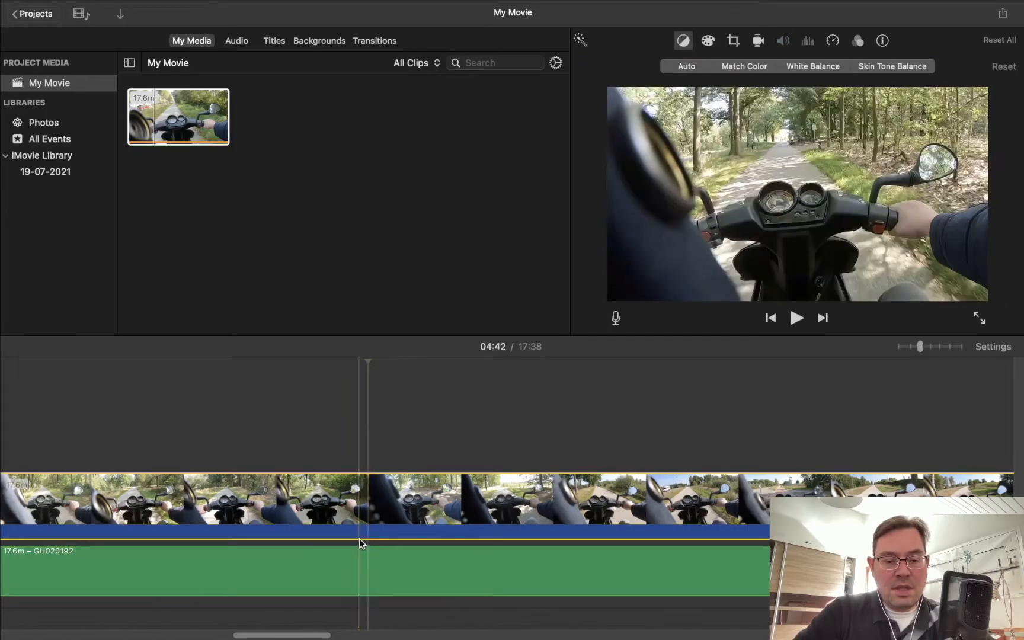
left_click(351, 579)
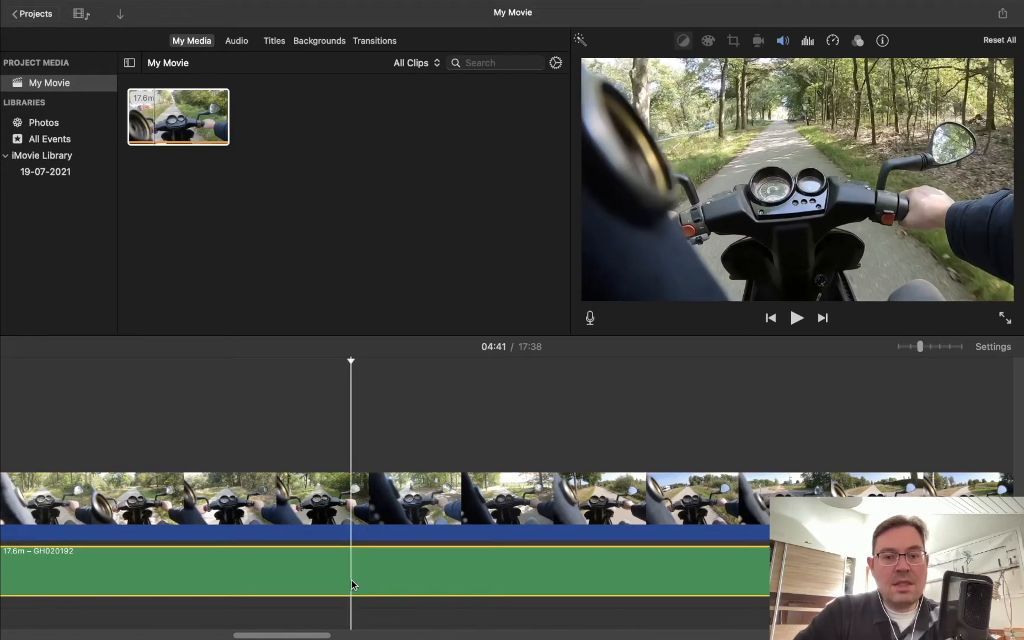
Step: Undo the audio detachment and the muting of the scooter clip
scroll(352, 579, "left", 10)
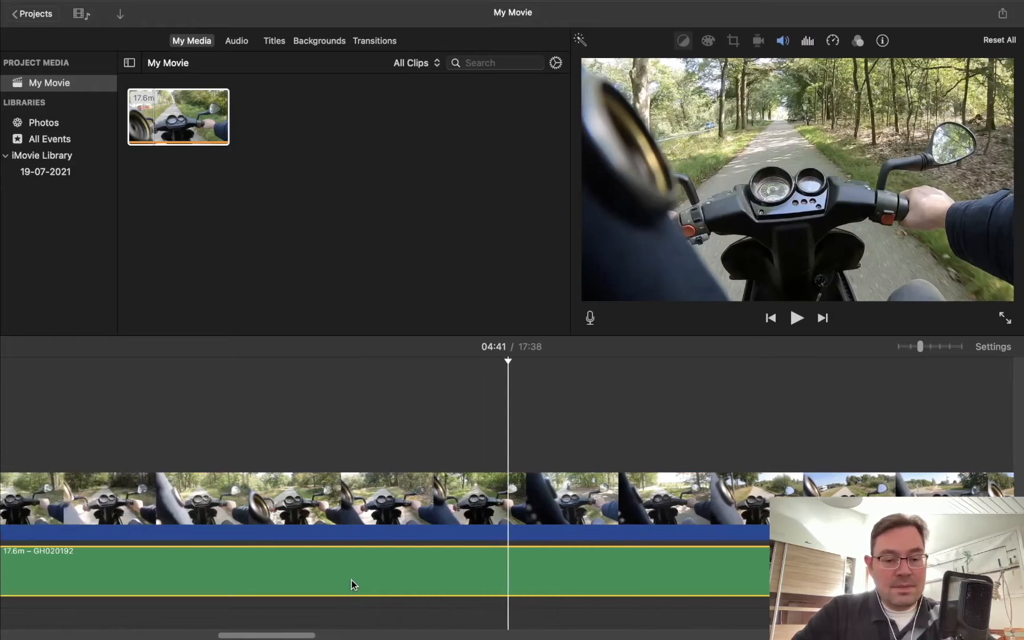
scroll(351, 579, "left", 5)
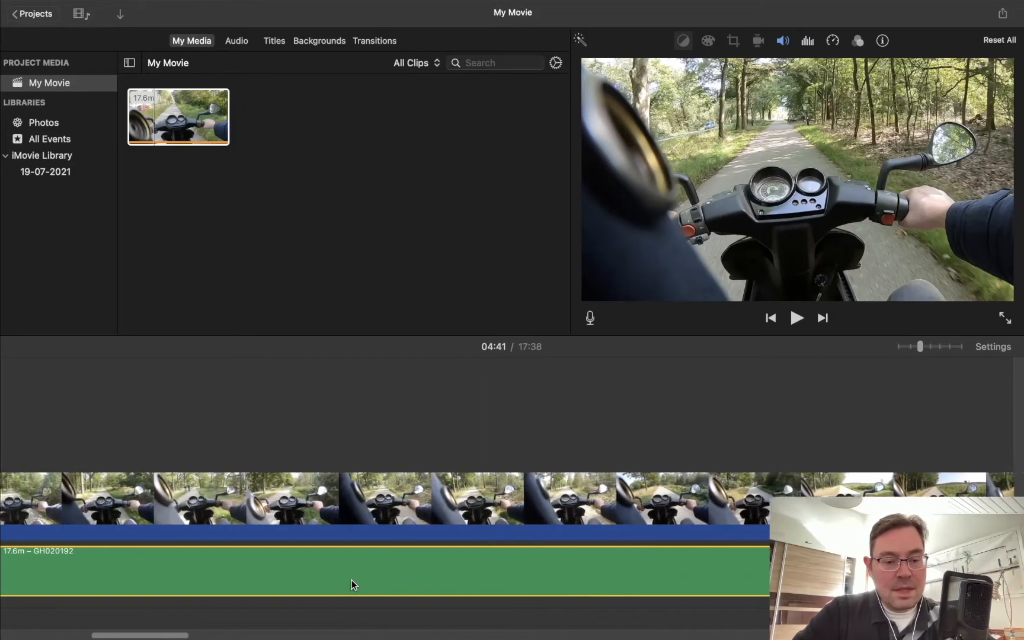
key("Delete")
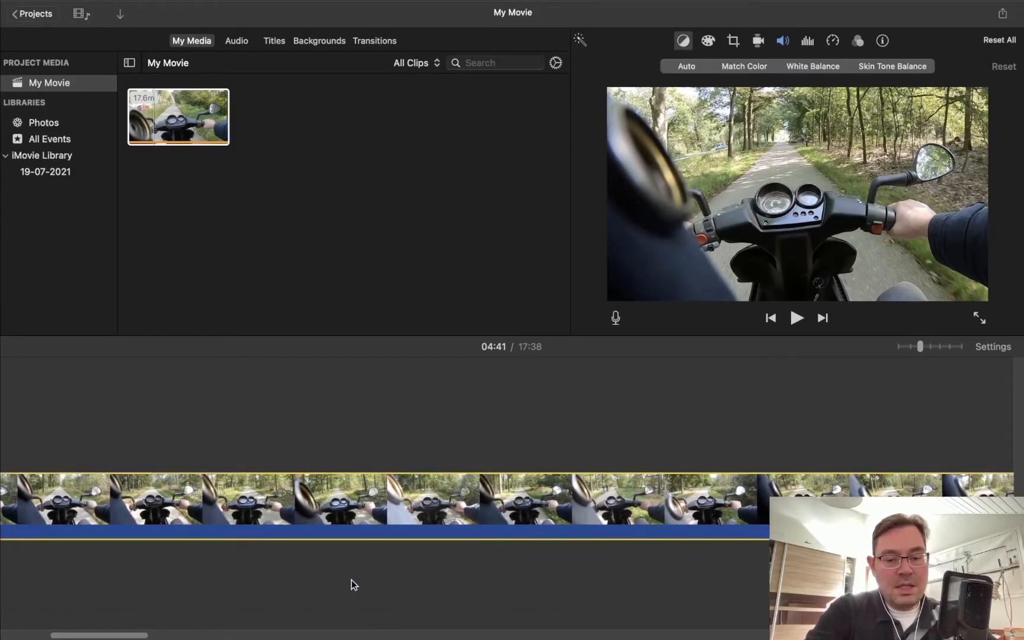
Step: Play the movie briefly from about 04:13 to check the clip's sound
scroll(351, 579, "right", 10)
left_click(329, 545)
left_click(796, 318)
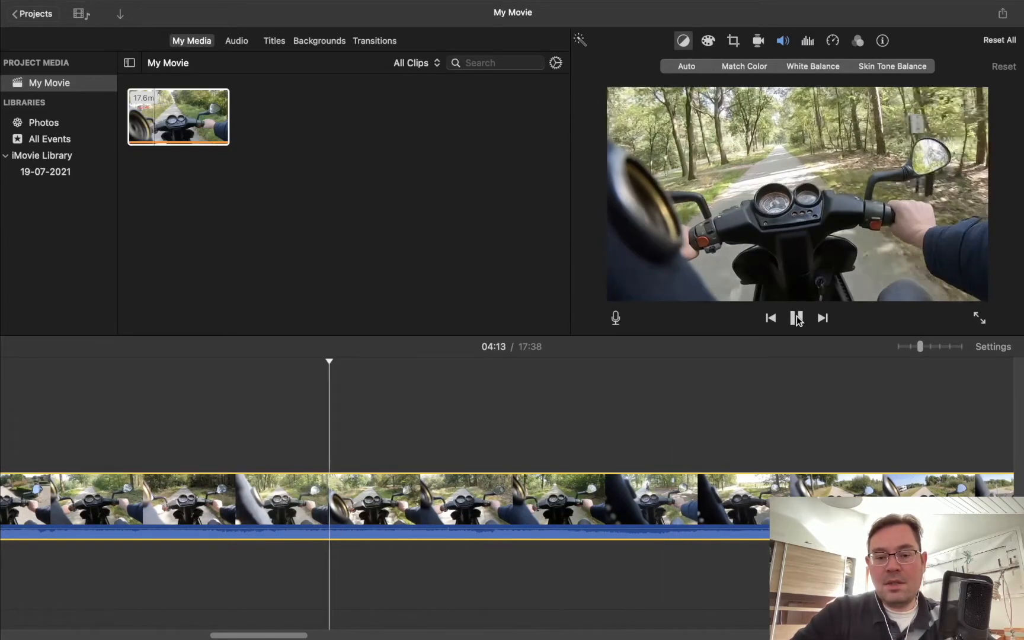
left_click(797, 318)
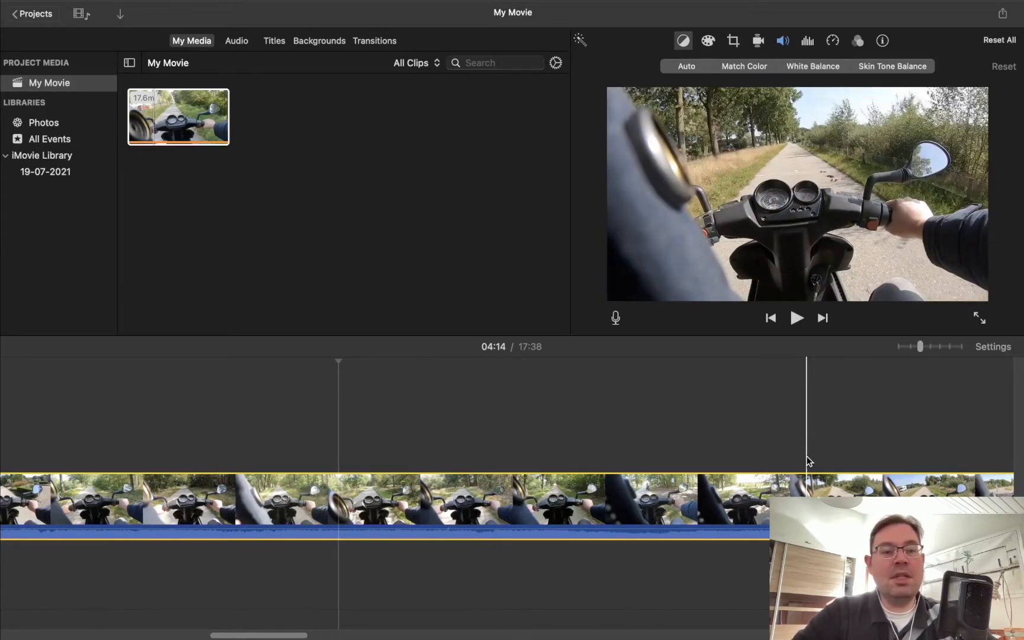
Step: Split the scooter clip into two parts at 05:04
left_click(806, 462)
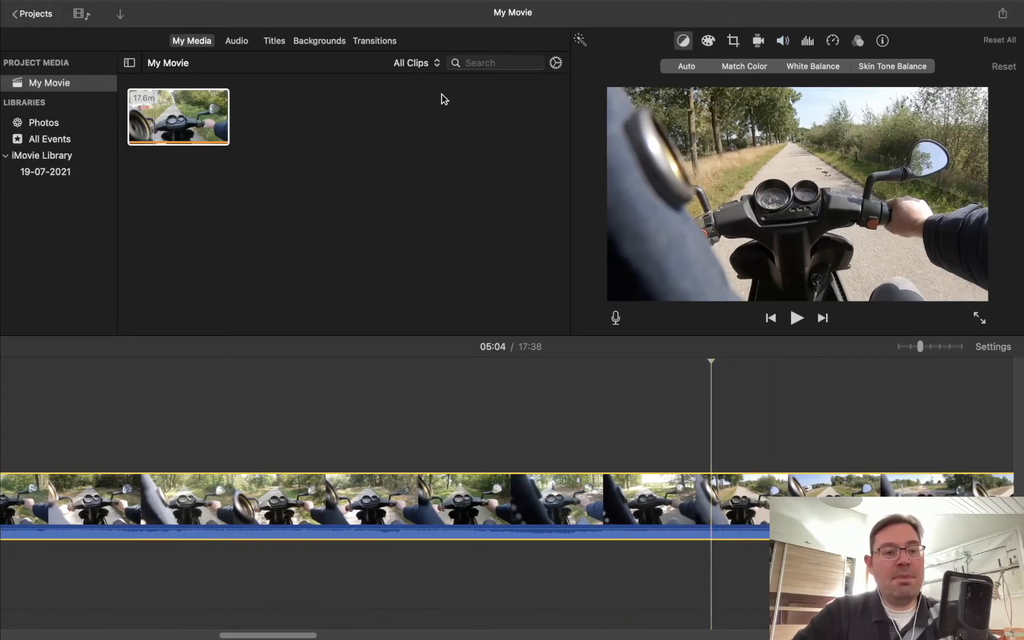
left_click(198, 8)
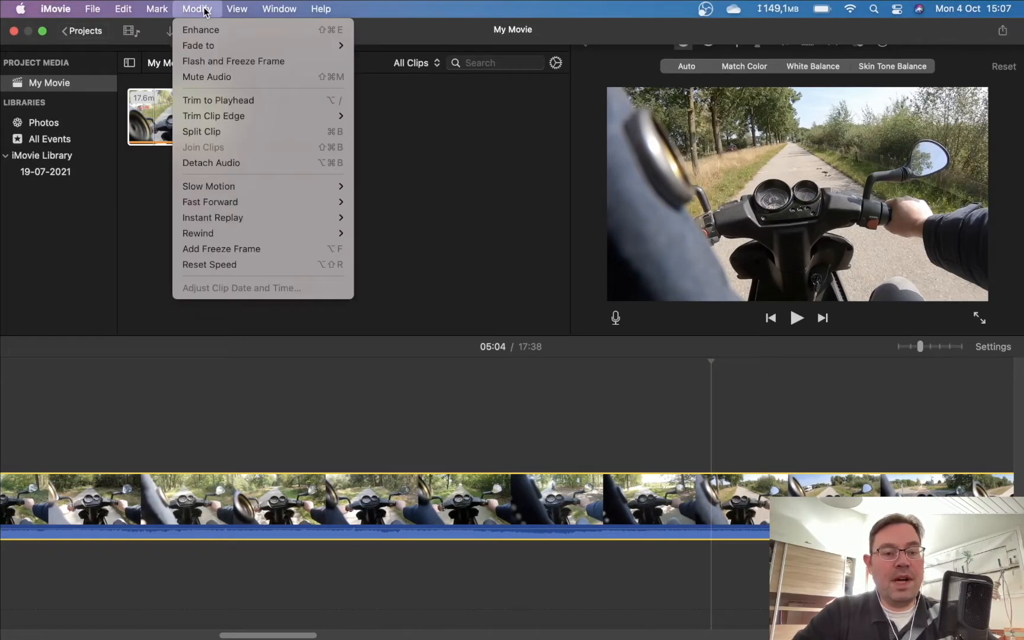
left_click(203, 132)
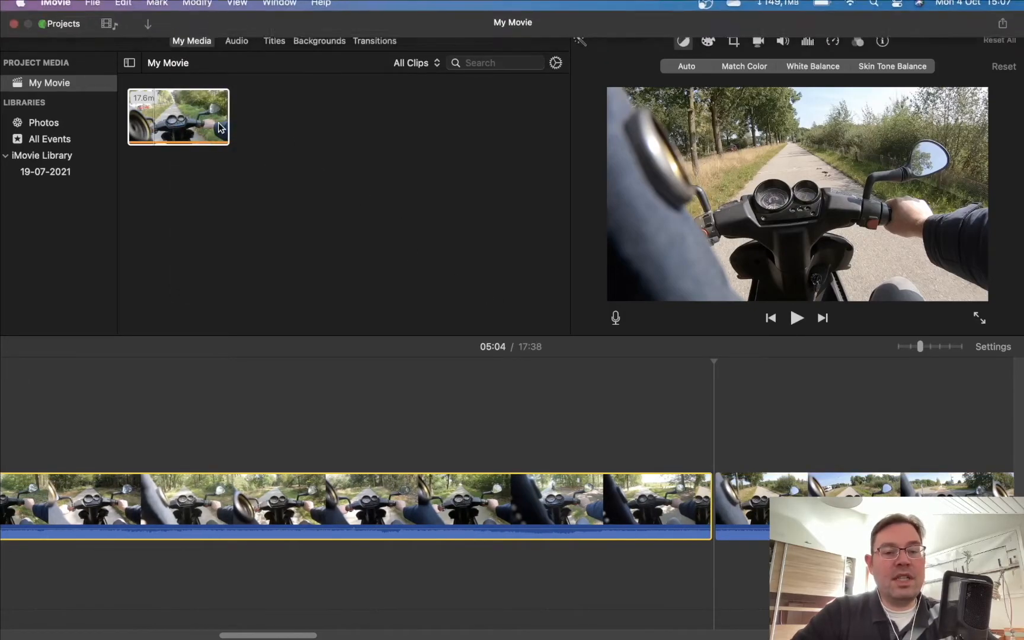
Step: Add a Fade to White transition between the two parts of the split clip and preview it from 05:02
left_click(371, 40)
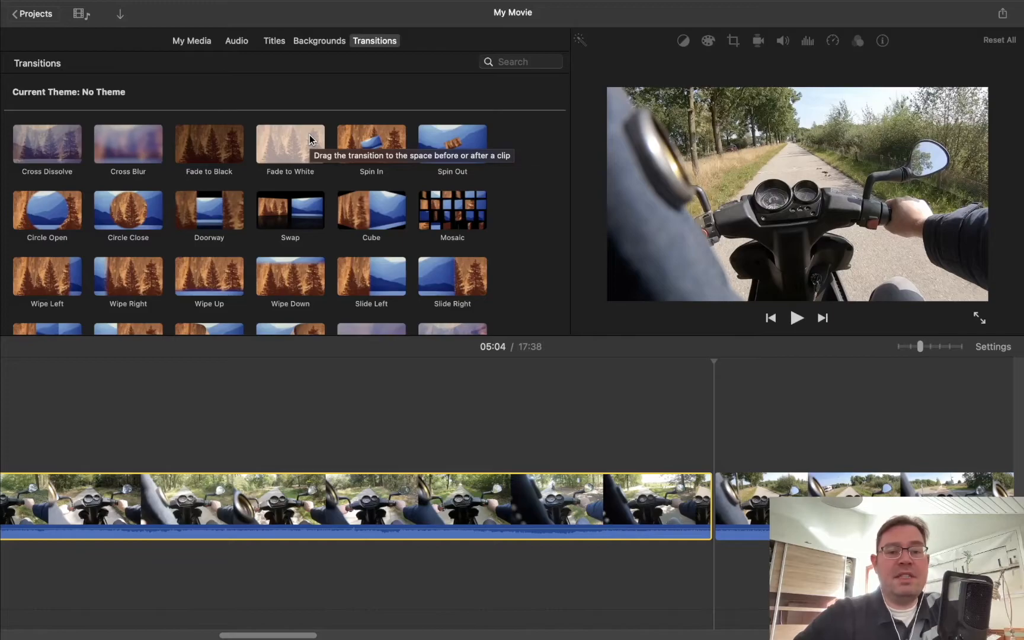
mouse_move(309, 134)
left_mouse_down()
mouse_move(523, 351)
mouse_move(658, 434)
mouse_move(693, 508)
left_mouse_up()
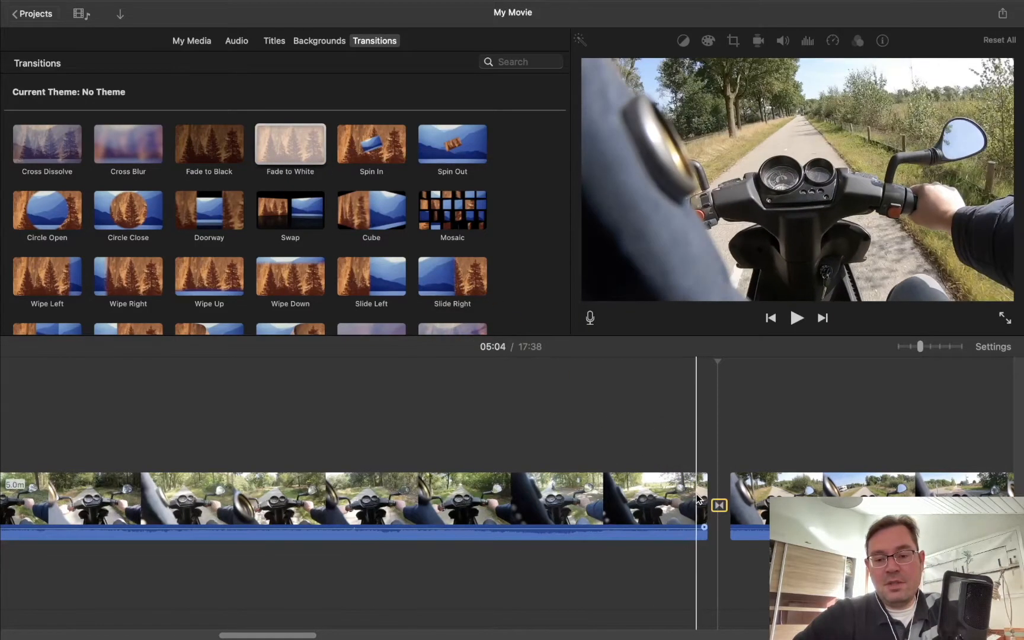
left_click(795, 318)
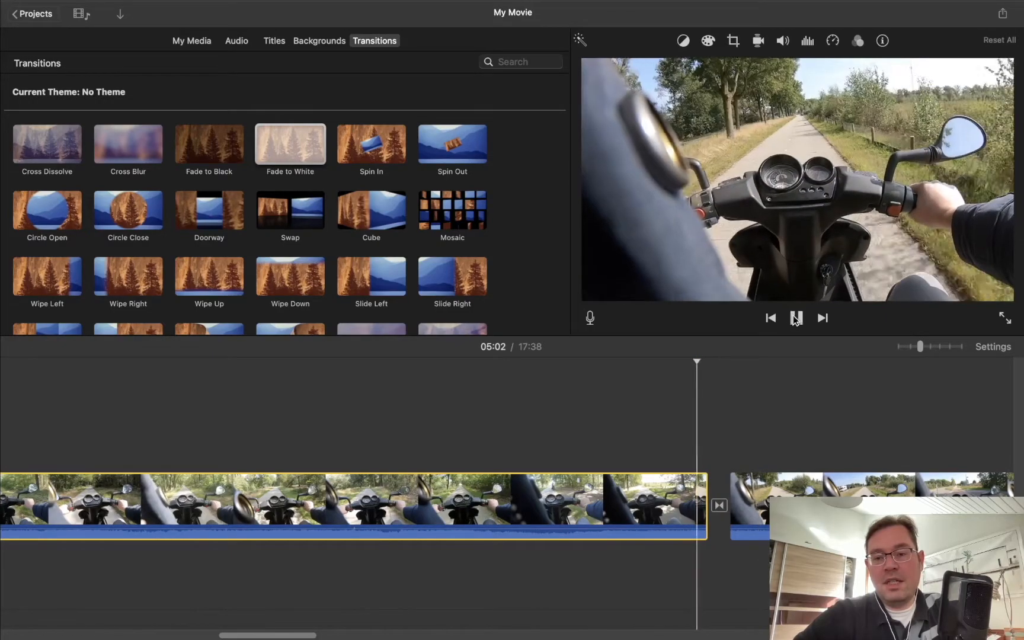
left_click(796, 318)
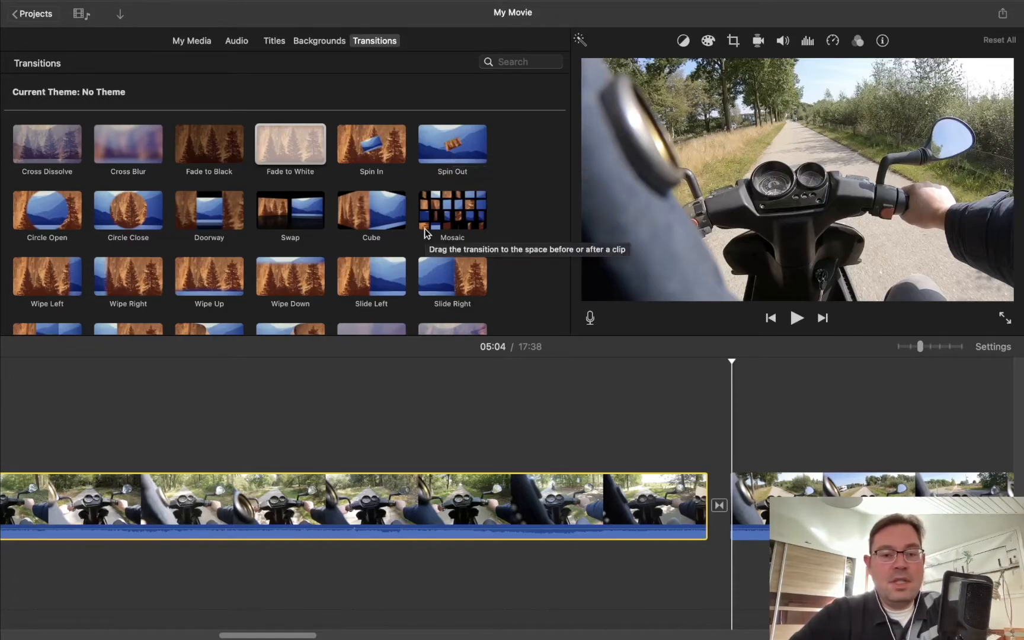
Step: Insert the Old World Globe map background into the timeline shortly after the Fade to White transition
scroll(424, 228, "down", 2)
scroll(424, 228, "up", 2)
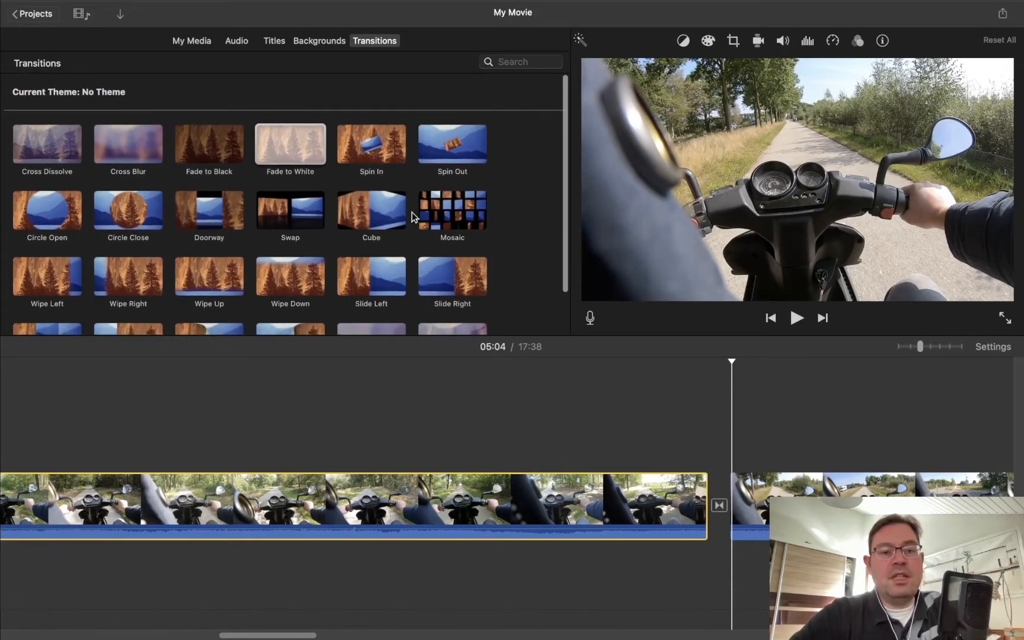
left_click(321, 40)
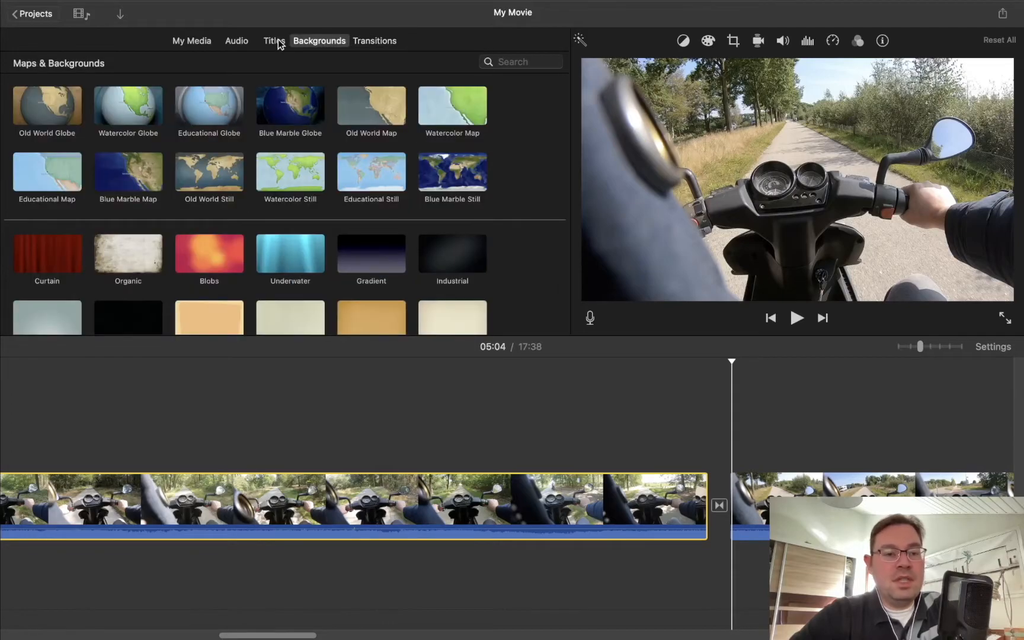
left_click(50, 107)
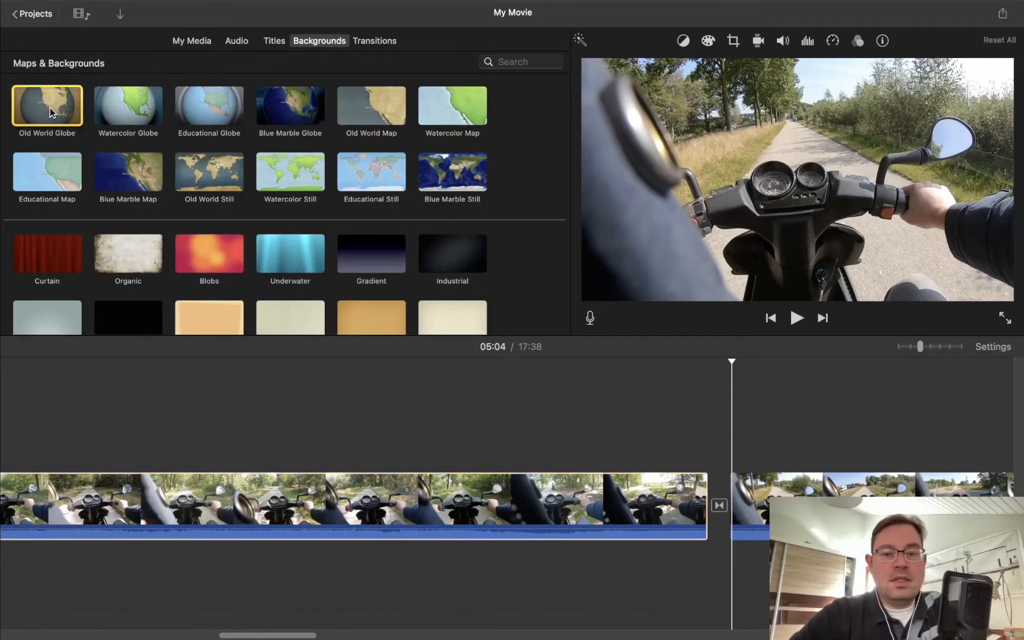
double_click(50, 108)
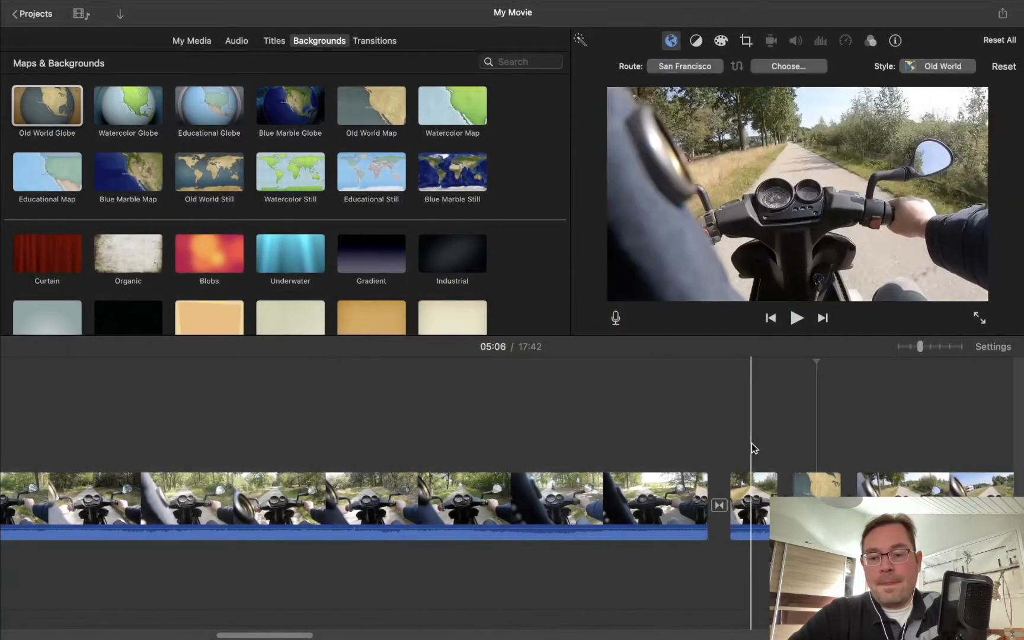
Step: Play back the inserted Old World Globe map and stop at 05:09, just past it
left_click(789, 445)
left_click(796, 317)
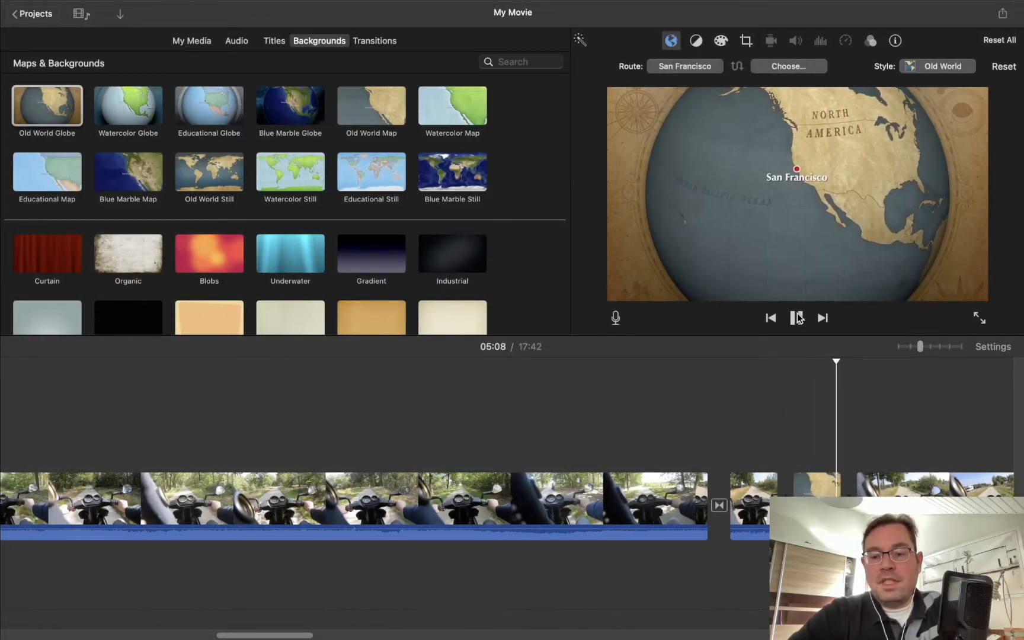
left_click(797, 317)
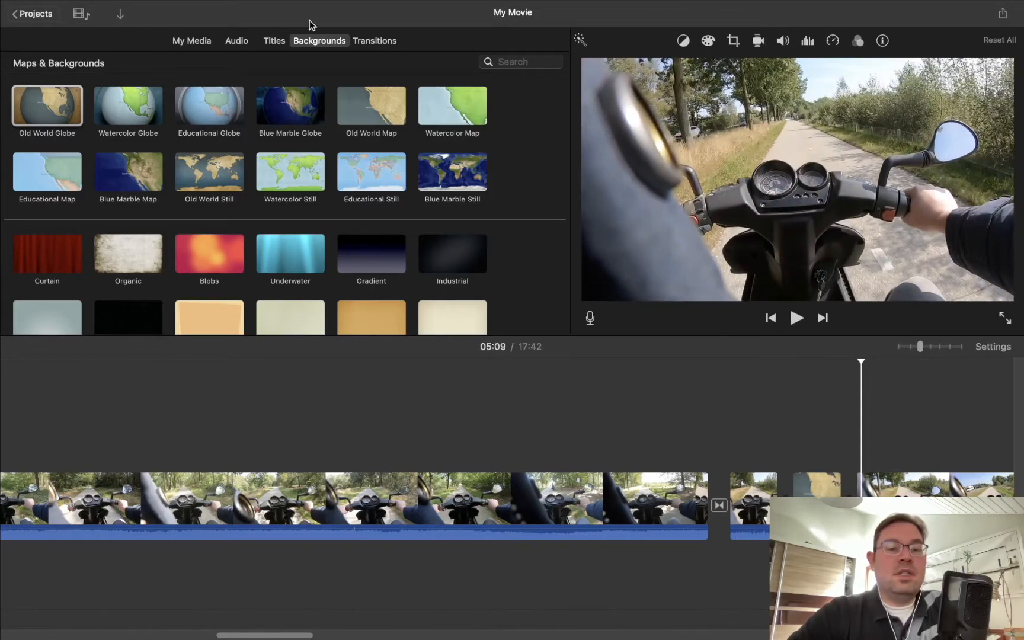
Step: View the Music list in the audio library and return to the scooter clip in the project's media
left_click(245, 42)
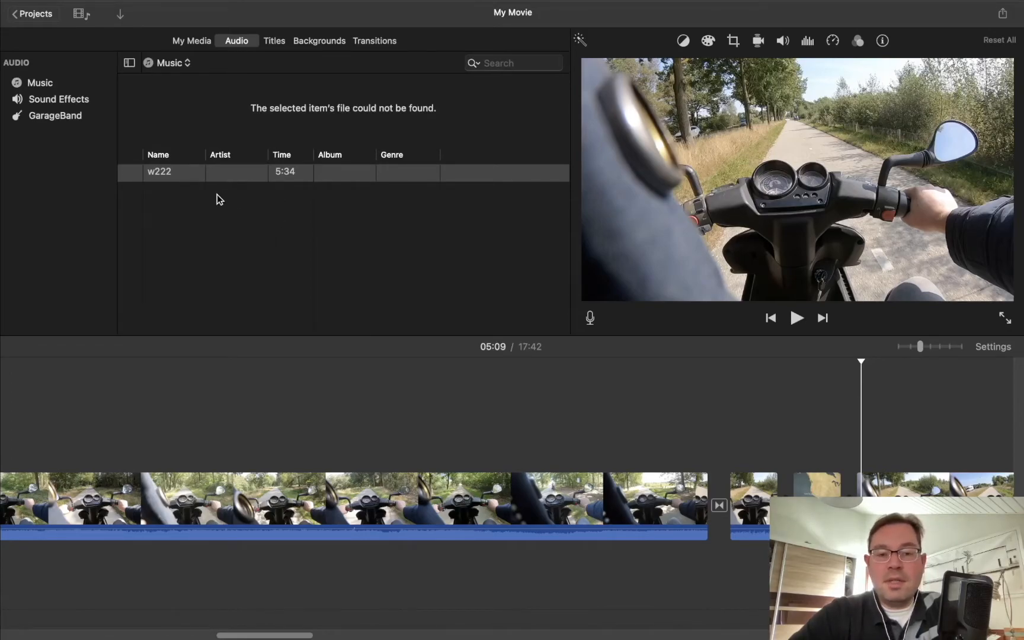
left_click(202, 41)
left_click(199, 121)
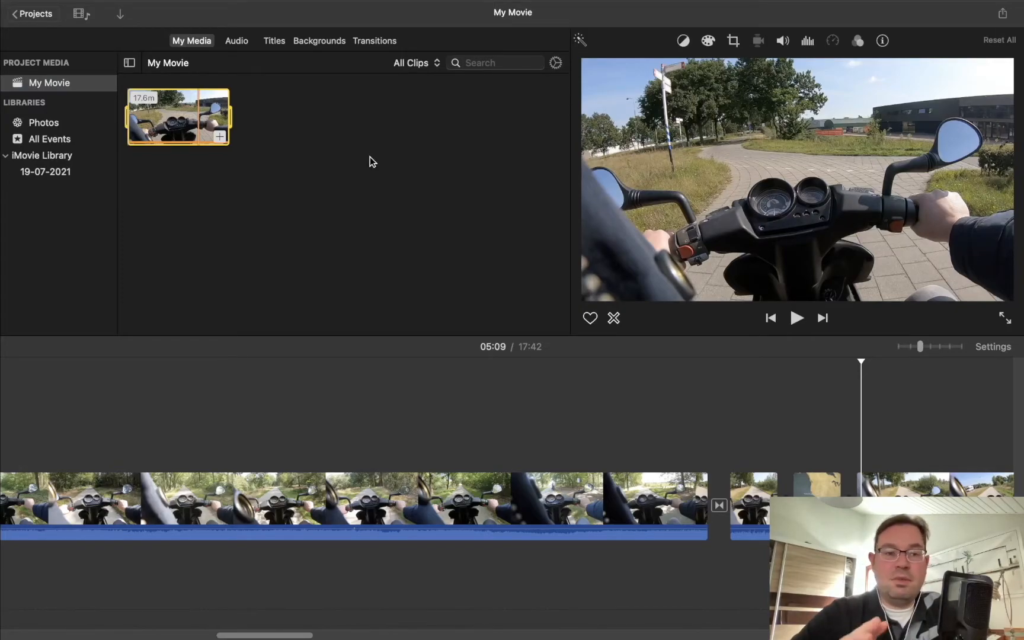
Step: Select the first part of the split scooter clip in the timeline at 04:21
left_click(340, 369)
left_click(306, 493)
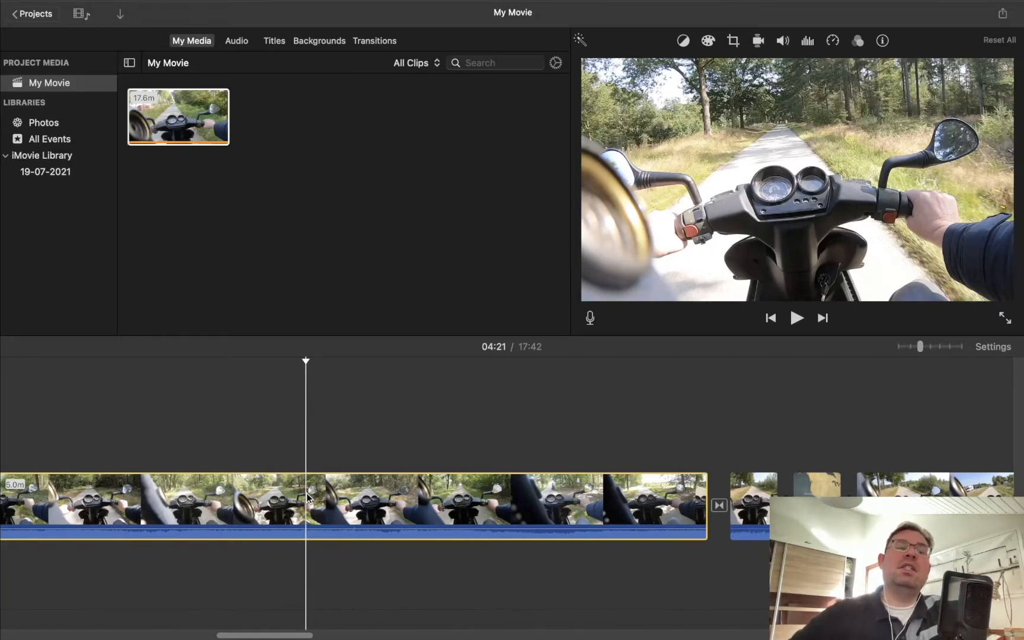
Step: Review the resolution, quality and compression choices for exporting the movie as a file, and leave without exporting
left_click(1003, 14)
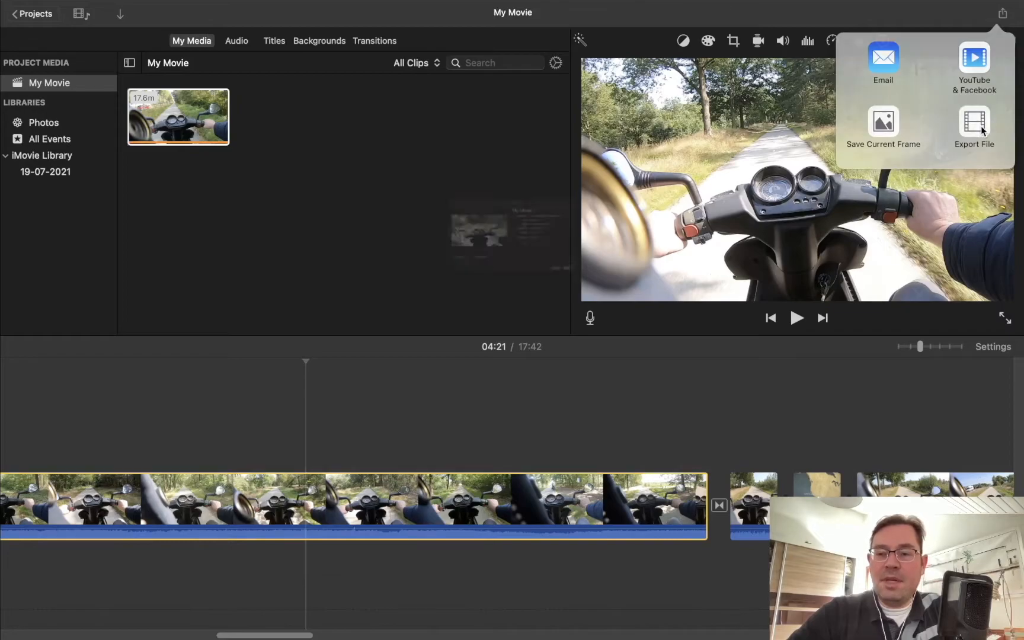
left_click(982, 132)
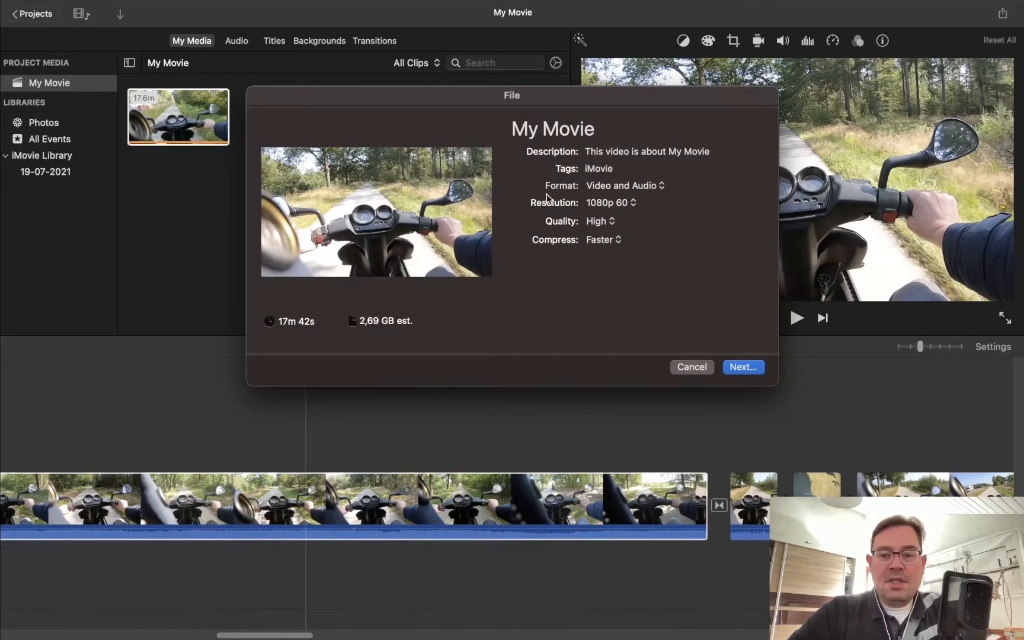
left_click(619, 205)
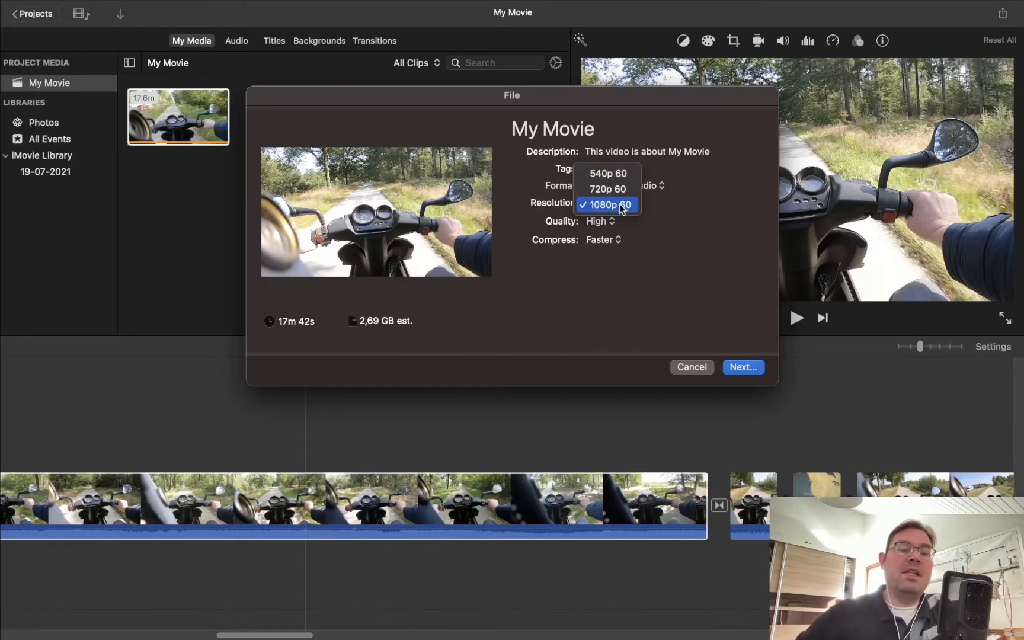
left_click(622, 208)
left_click(599, 221)
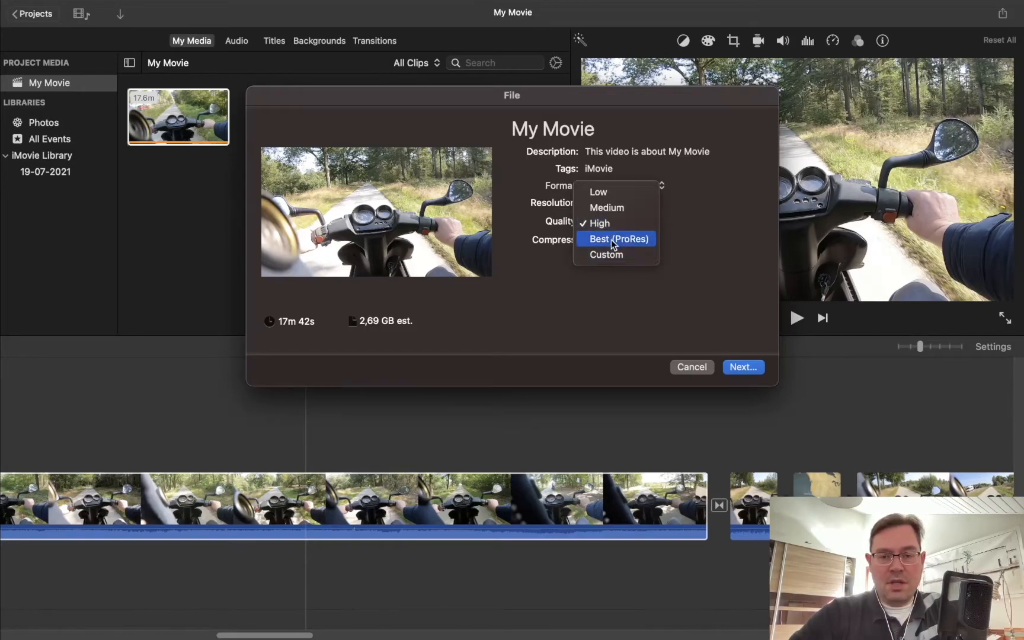
left_click(616, 225)
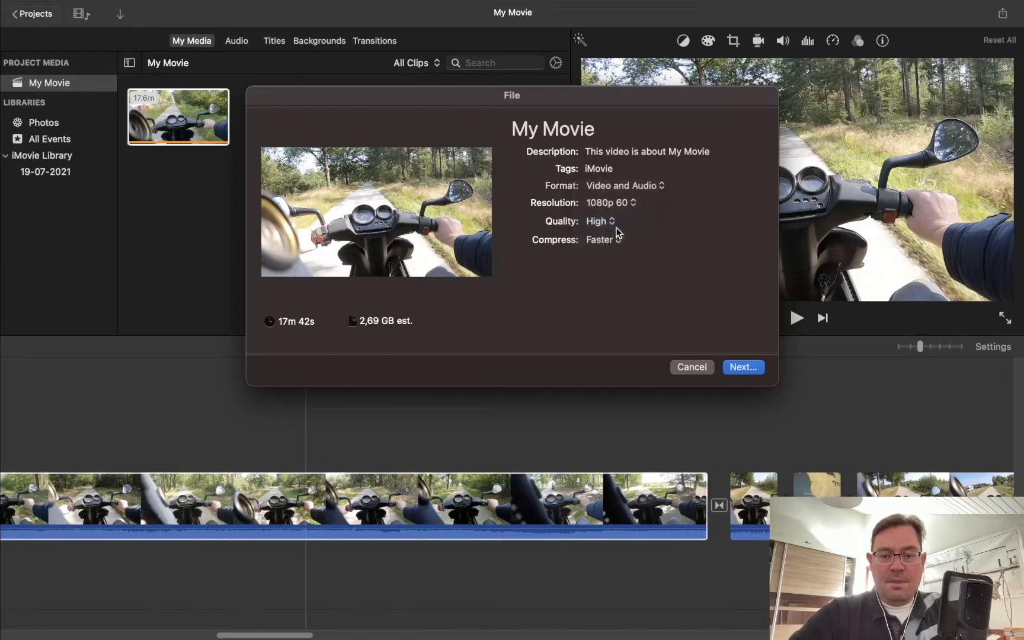
left_click(608, 242)
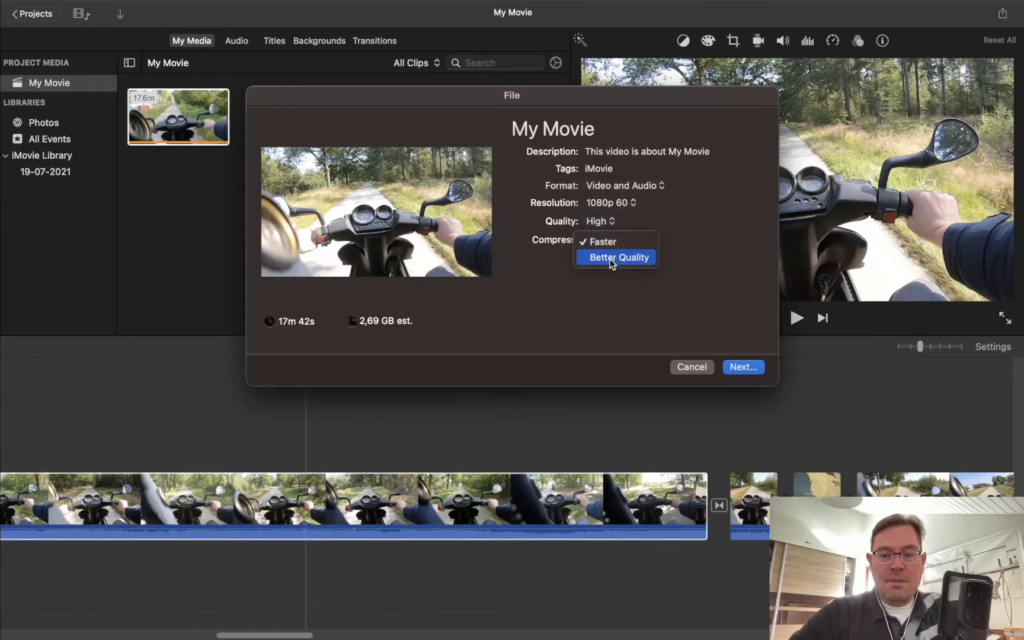
left_click(723, 222)
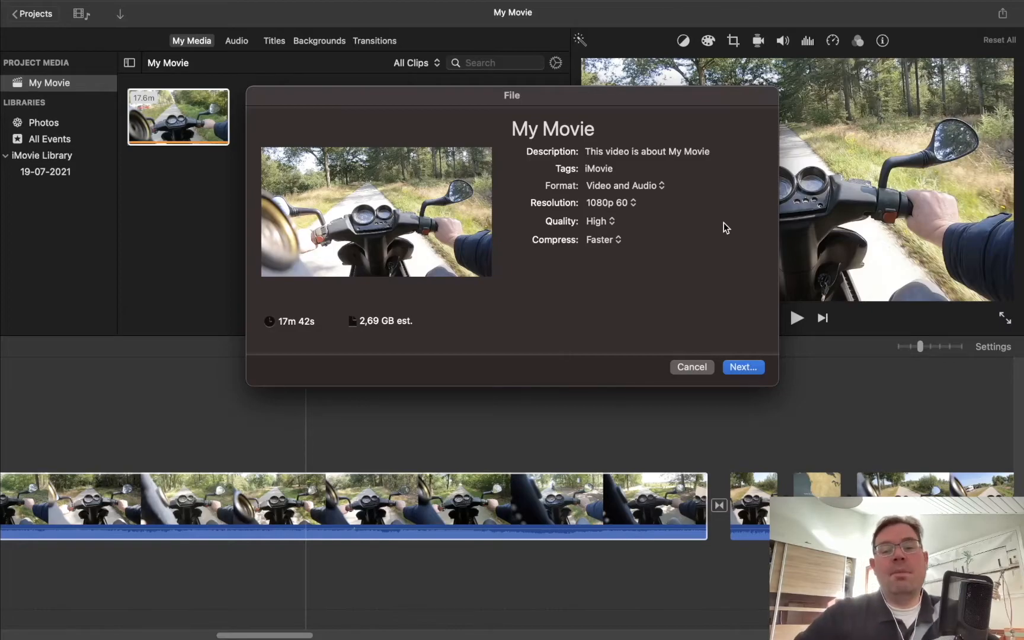
left_click(681, 368)
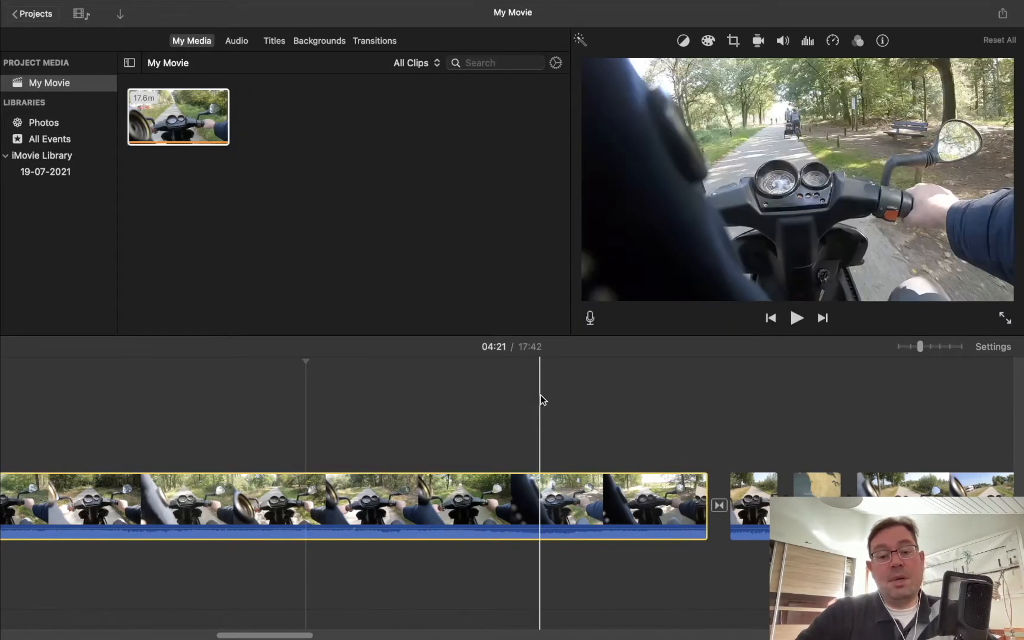
Step: Apply the automatic Enhance command to the selected first part of the scooter clip
scroll(541, 395, "left", 5)
scroll(541, 394, "left", 3)
mouse_move(359, 5)
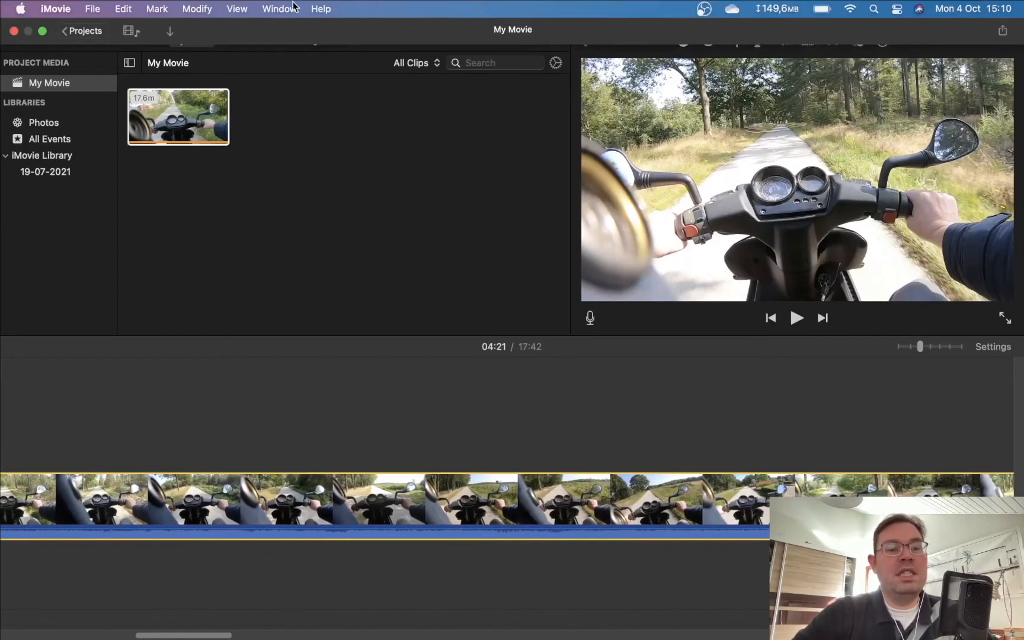
left_click(188, 10)
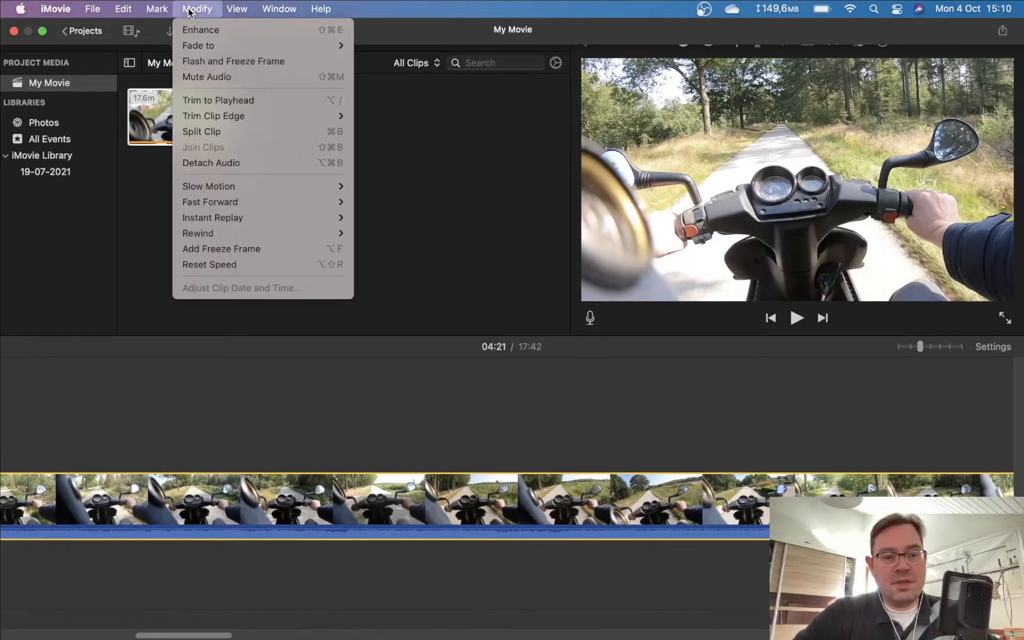
mouse_move(130, 10)
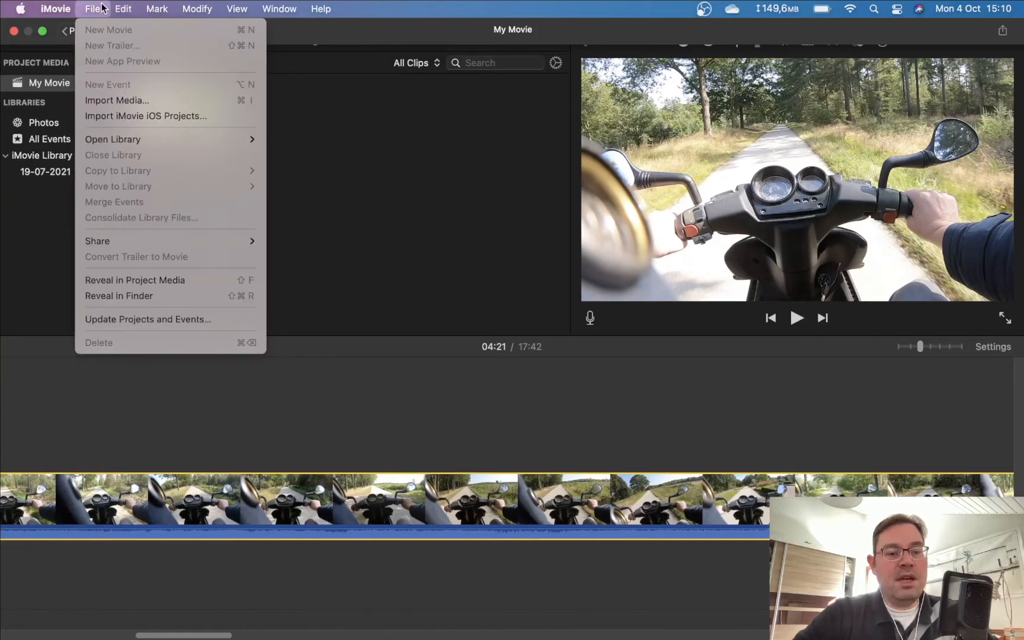
mouse_move(130, 244)
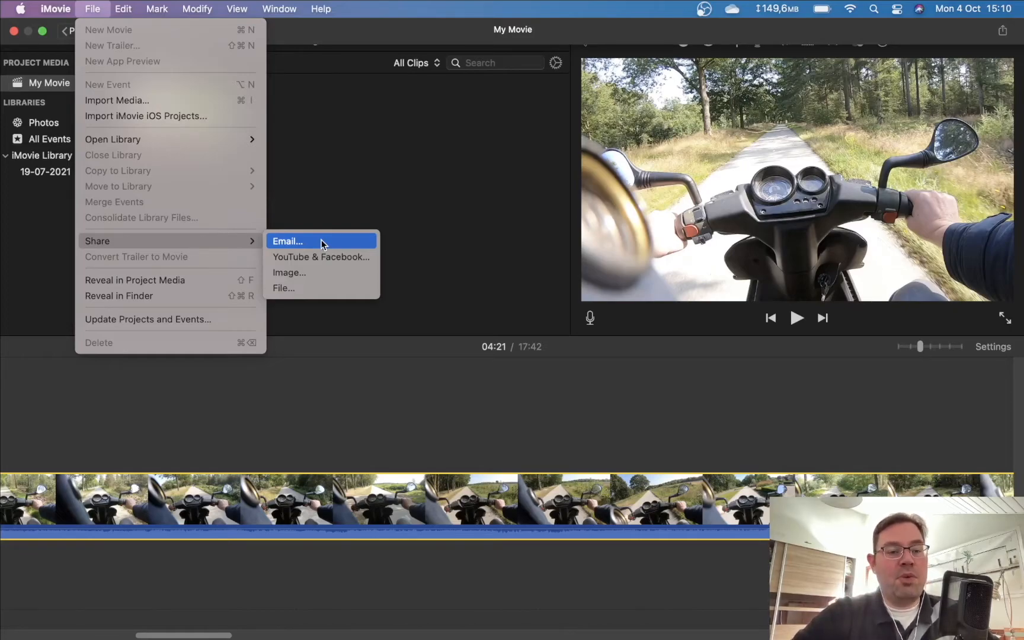
mouse_move(55, 6)
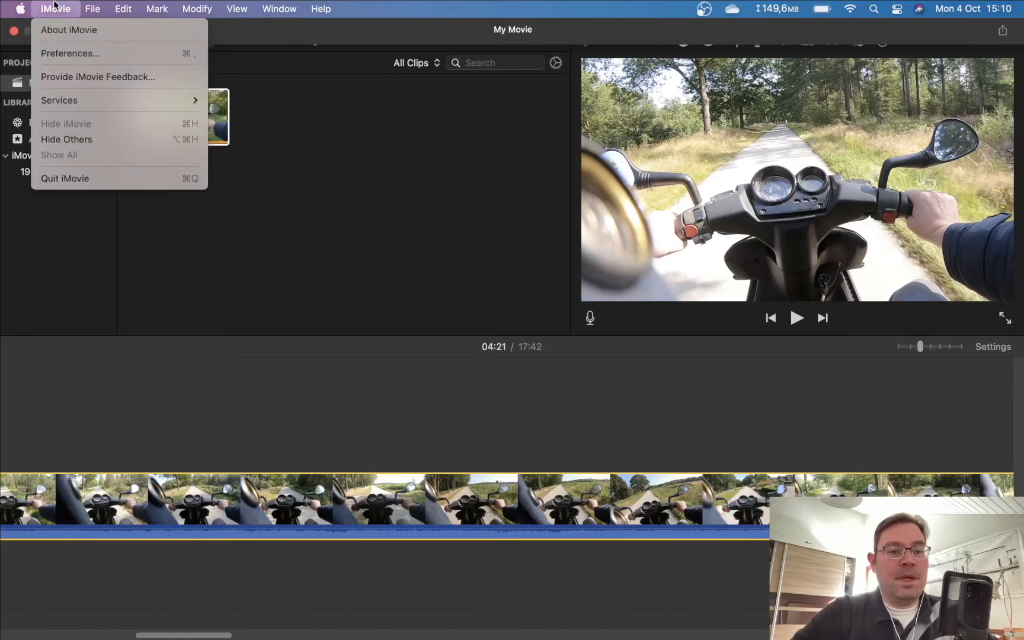
mouse_move(70, 100)
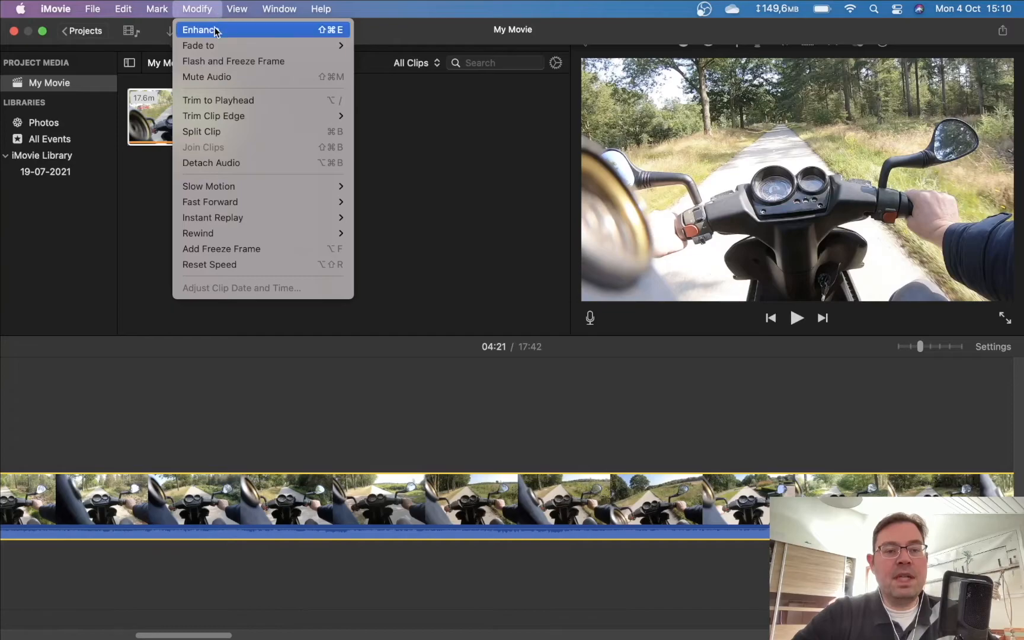
left_click(214, 29)
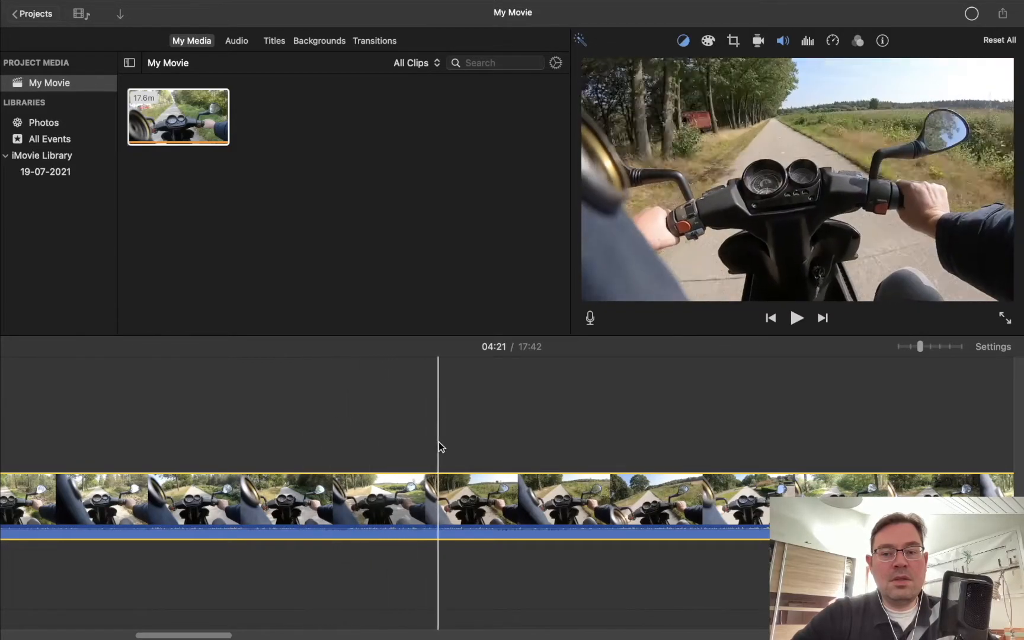
Step: Check which Slow Motion and Fast Forward speeds are offered for the clip, without applying any
left_click(301, 8)
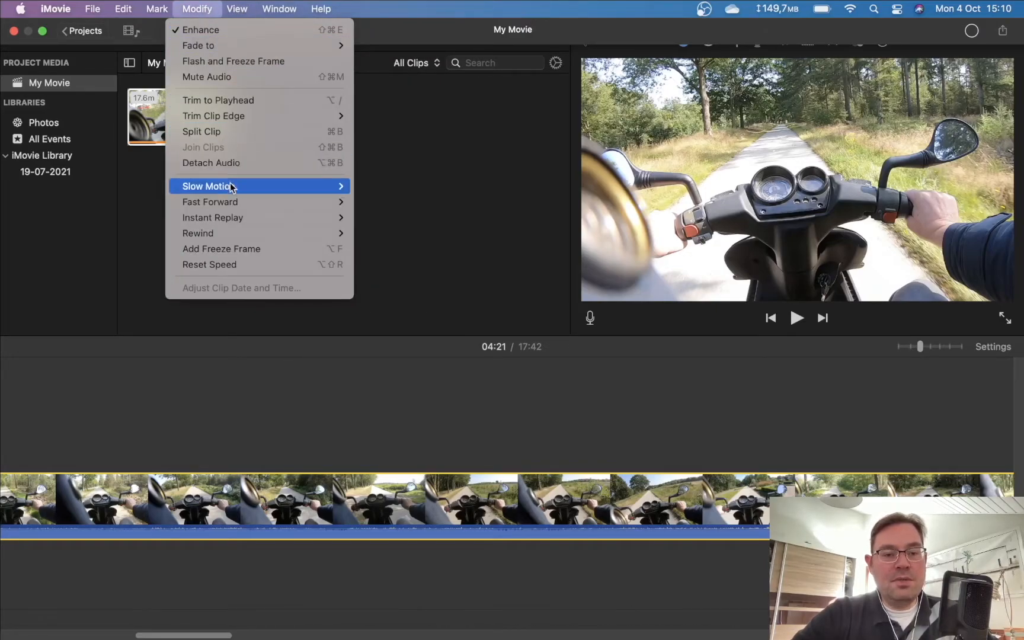
mouse_move(229, 189)
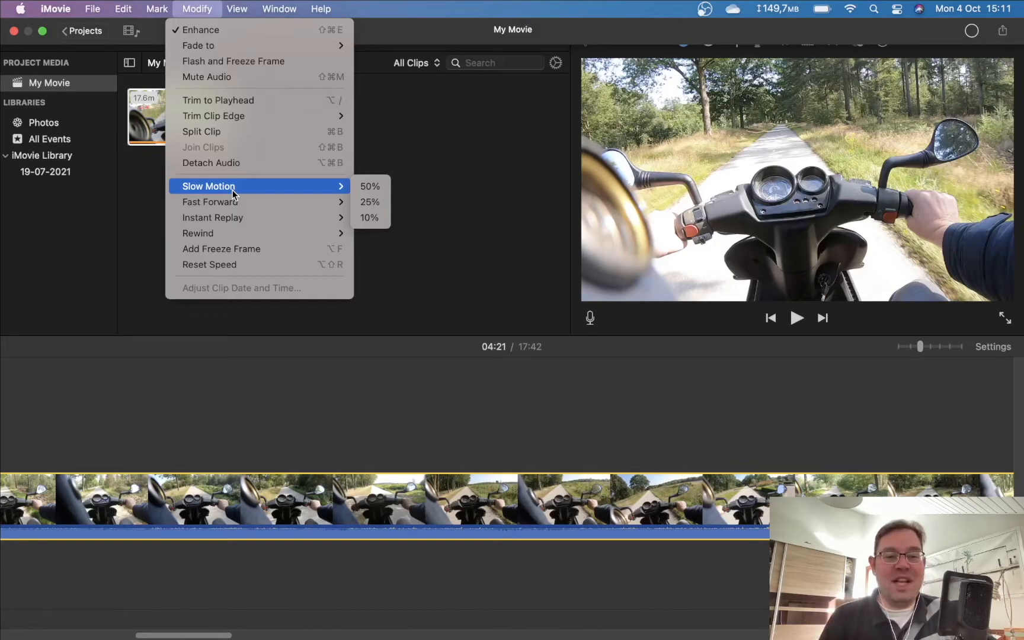
mouse_move(235, 204)
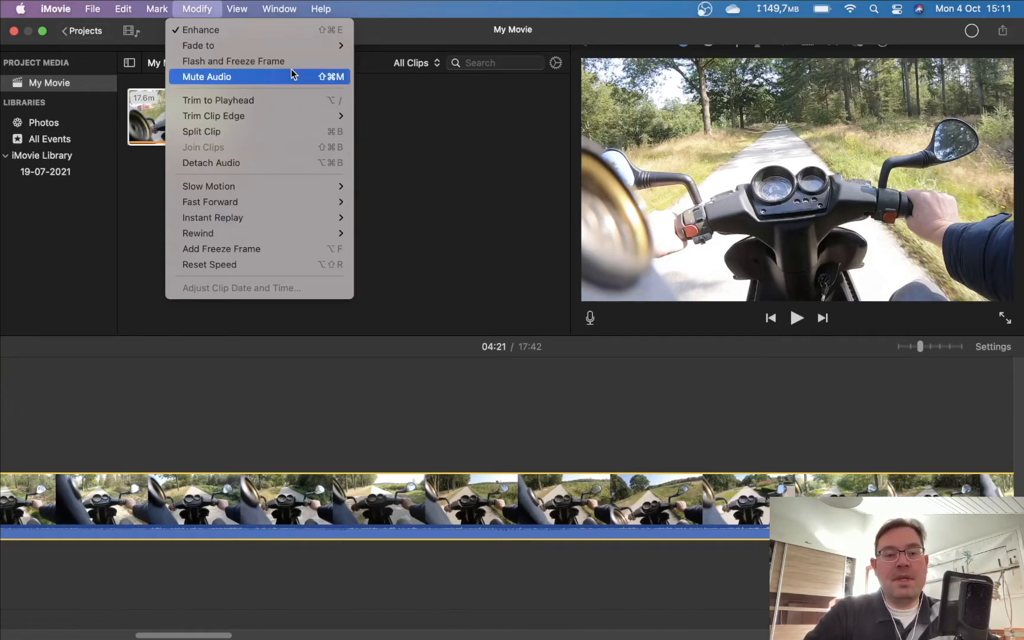
mouse_move(240, 9)
mouse_move(279, 9)
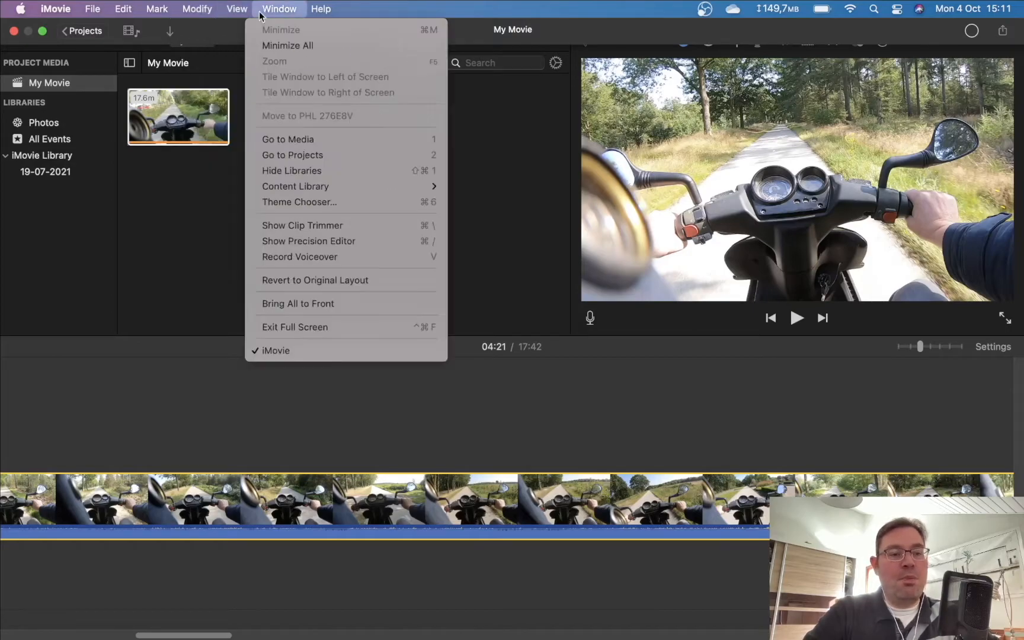
left_click(185, 225)
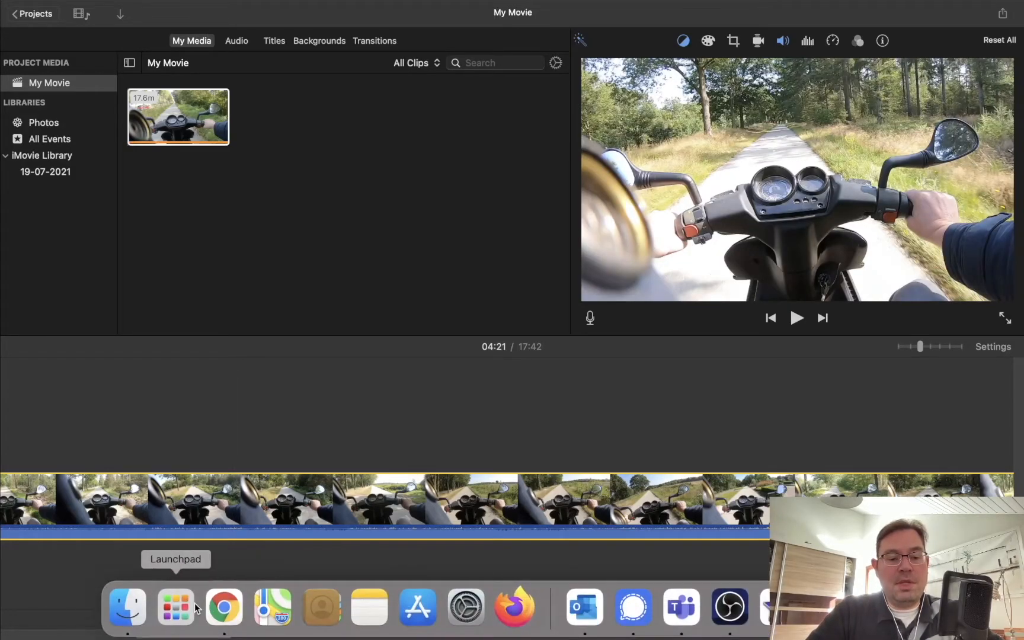
Step: Look through the installed applications in Launchpad and switch back to iMovie
left_click(194, 603)
scroll(720, 285, "right", 5)
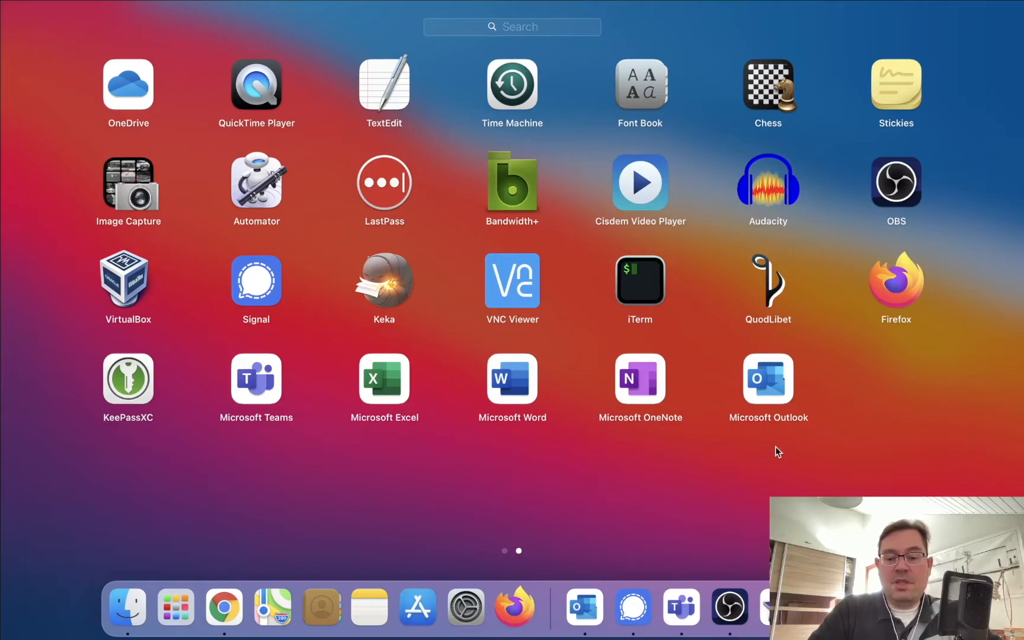
left_click(777, 607)
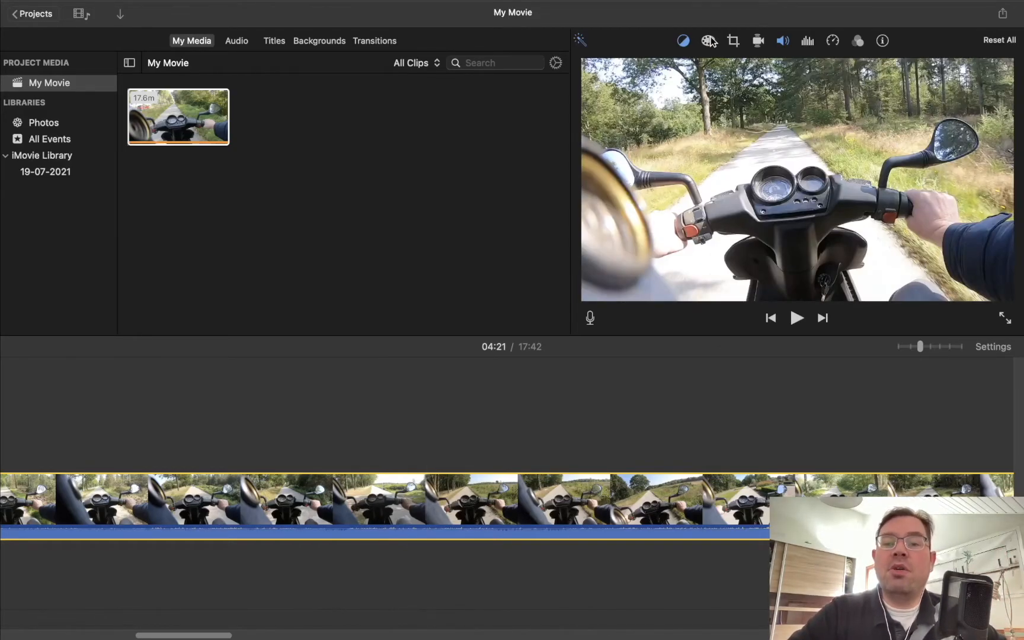
Step: Try the Crop to Fill and Ken Burns styles on the selected clip, and return its cropping to Fit
left_click(739, 43)
left_click(721, 67)
left_click(759, 65)
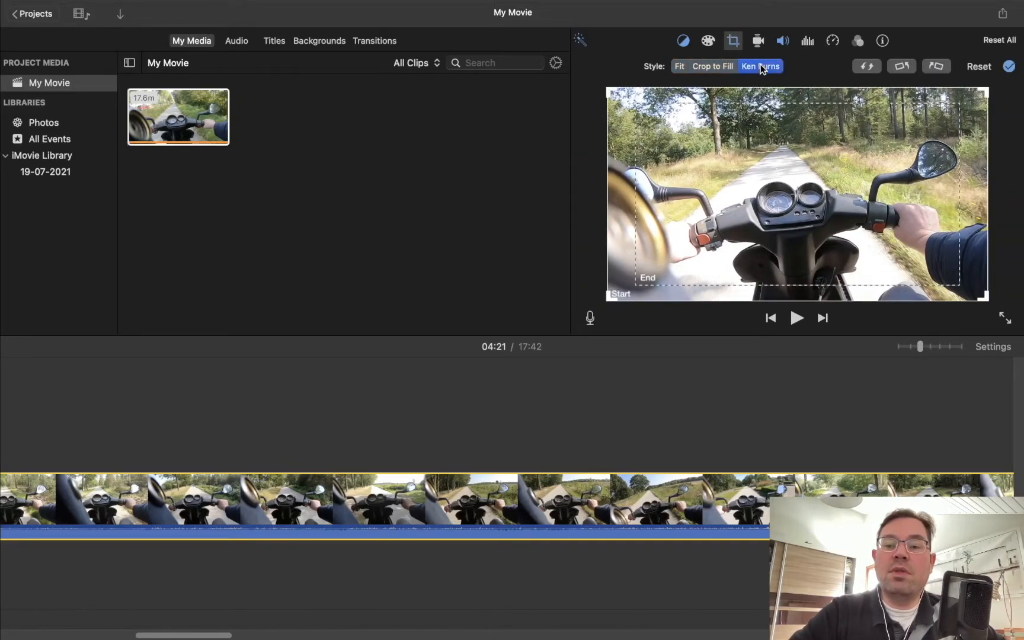
left_click(683, 67)
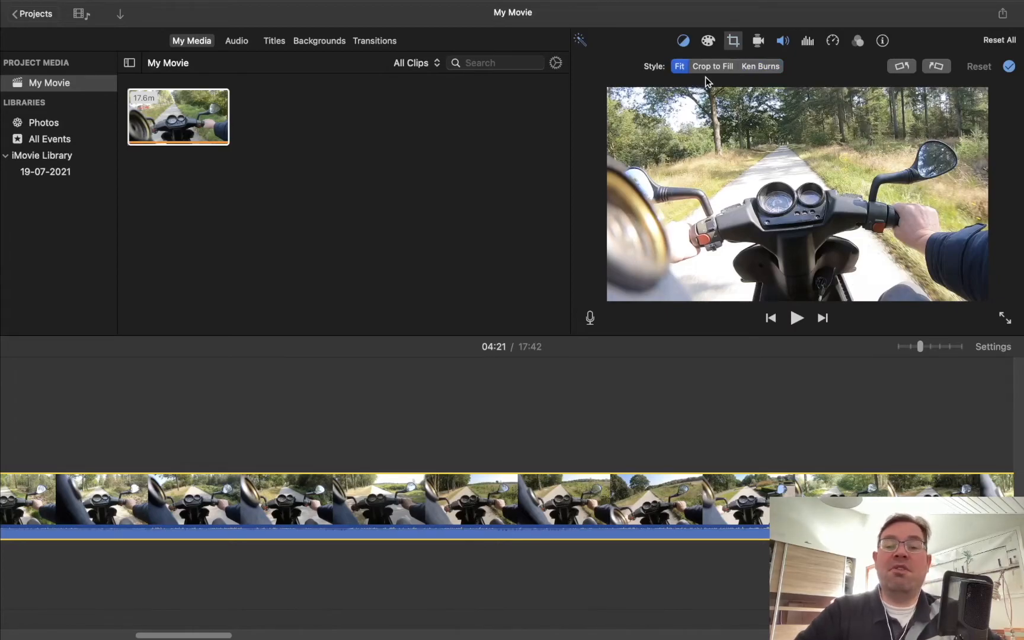
Step: Try background noise reduction on the selected clip's audio and turn it off again
left_click(805, 41)
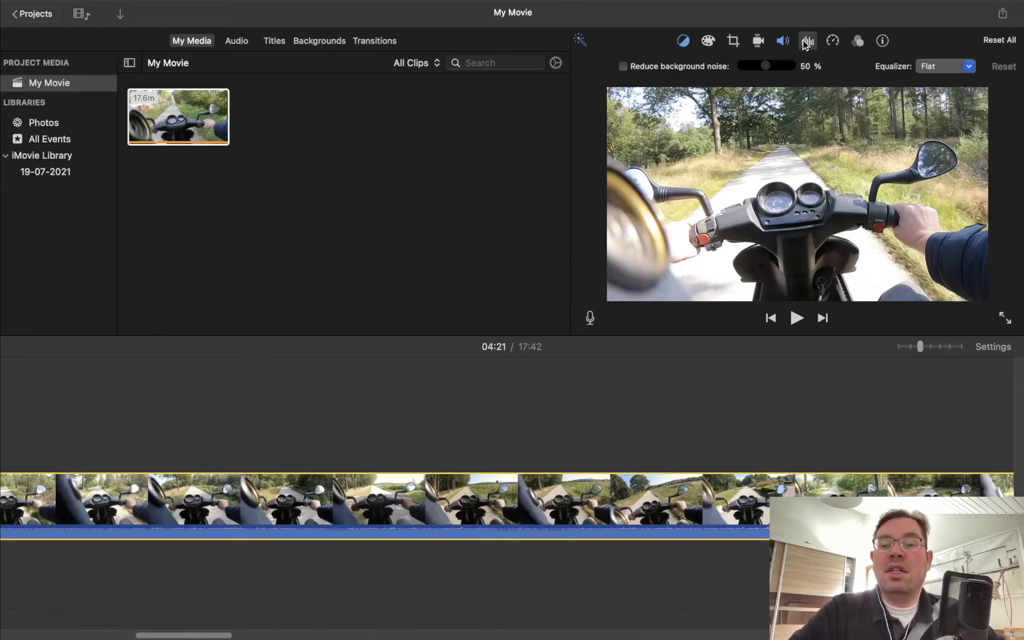
left_click(709, 68)
left_click(708, 68)
left_click(708, 68)
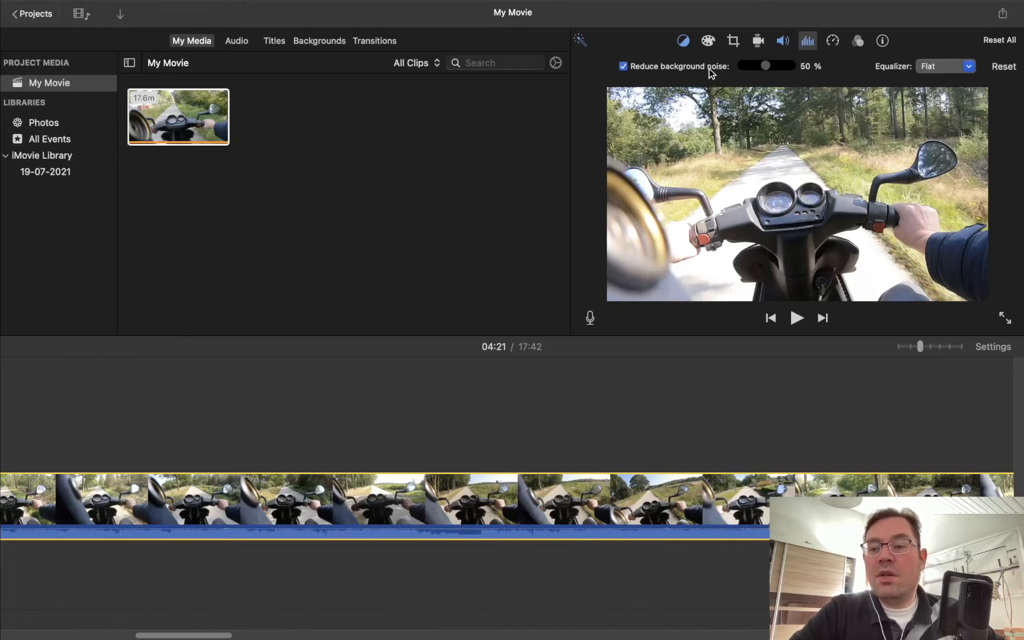
left_click(708, 68)
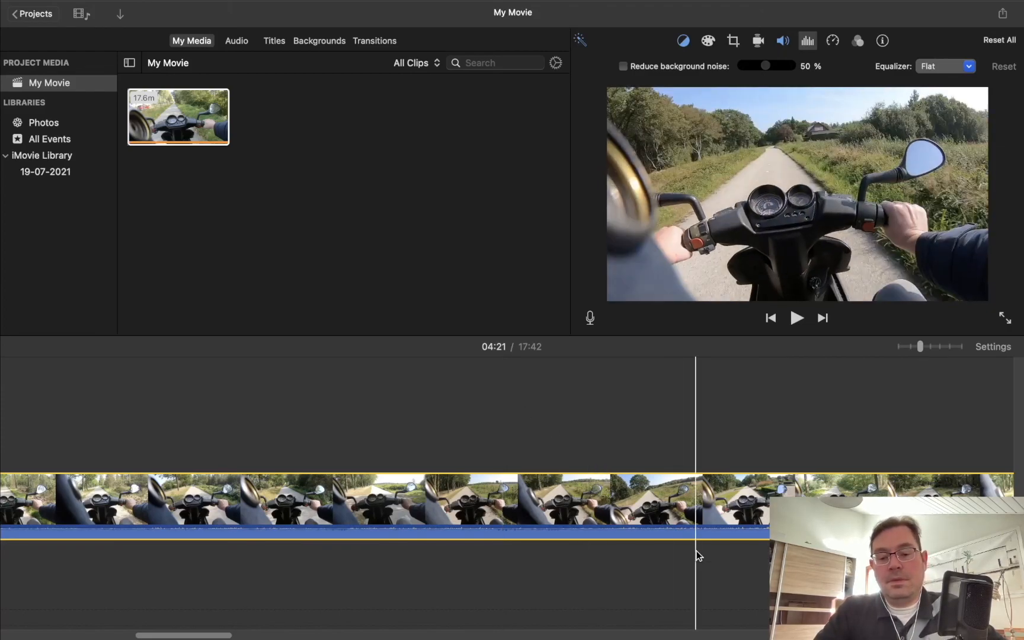
mouse_move(663, 637)
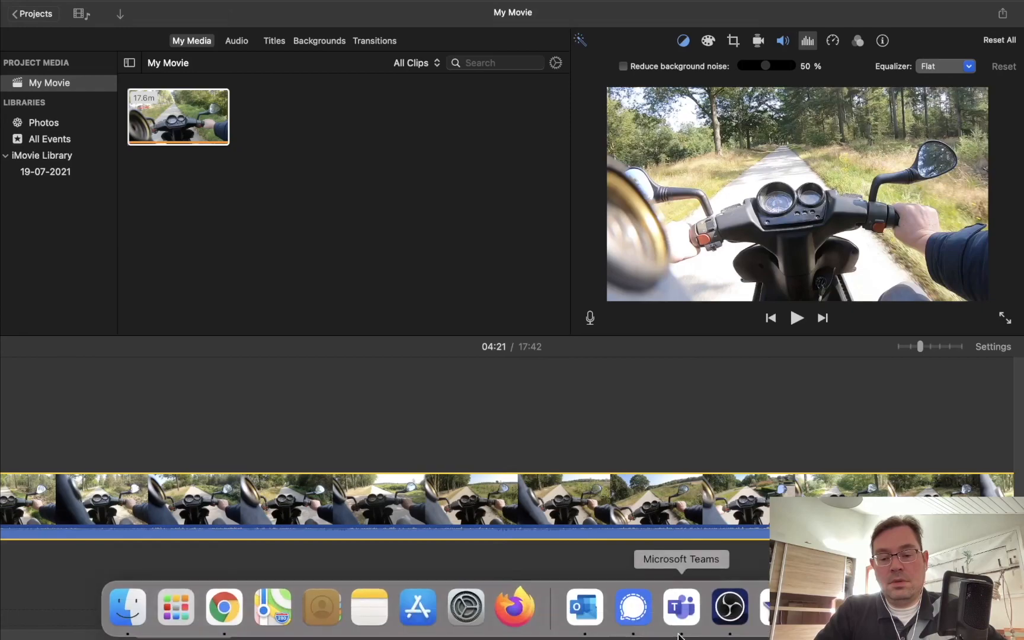